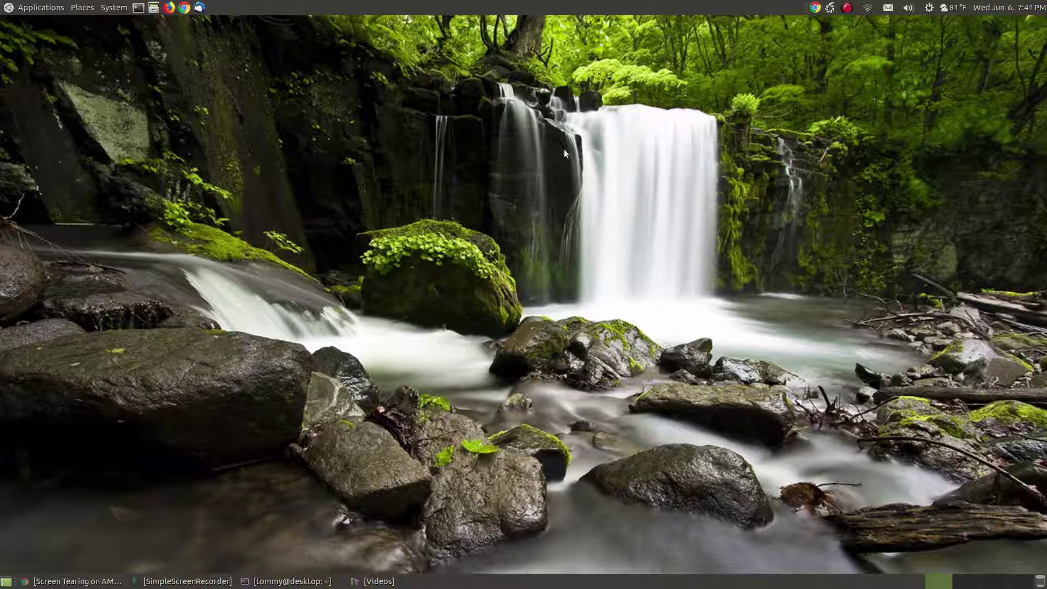
Launch the Opera browser from the applications list.
click(34, 8)
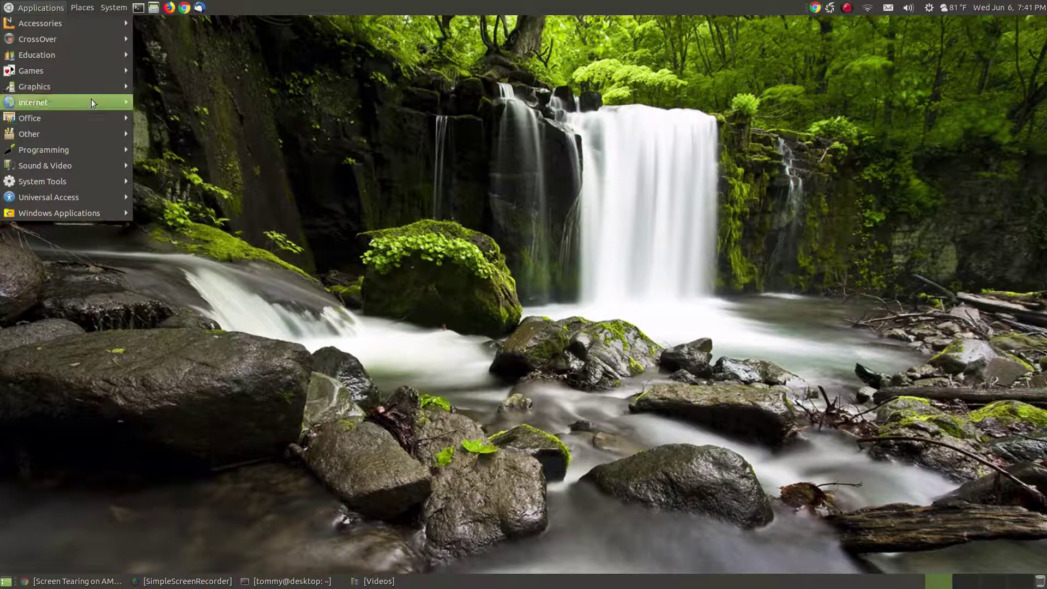
mouse_move(100, 98)
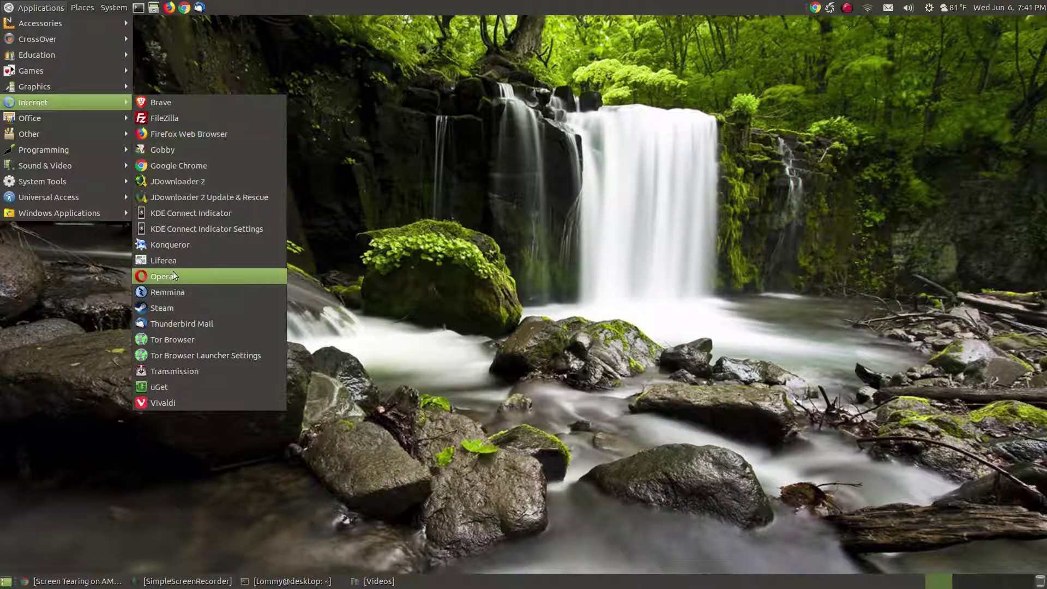
click(264, 274)
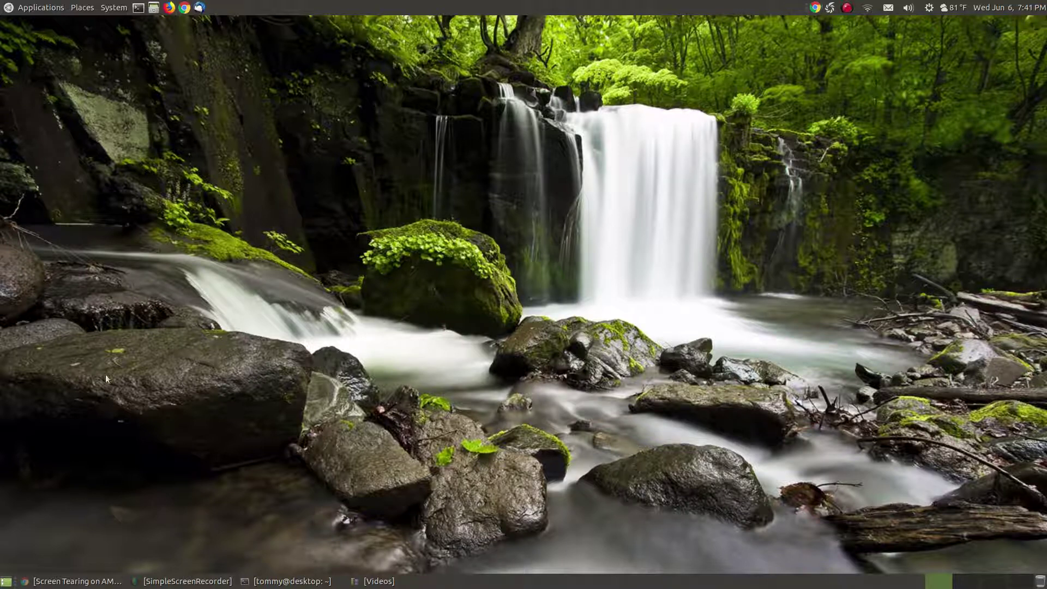
Restore the Chrome tutorial and scroll to its 20-radeon.conf editor screenshots.
click(40, 582)
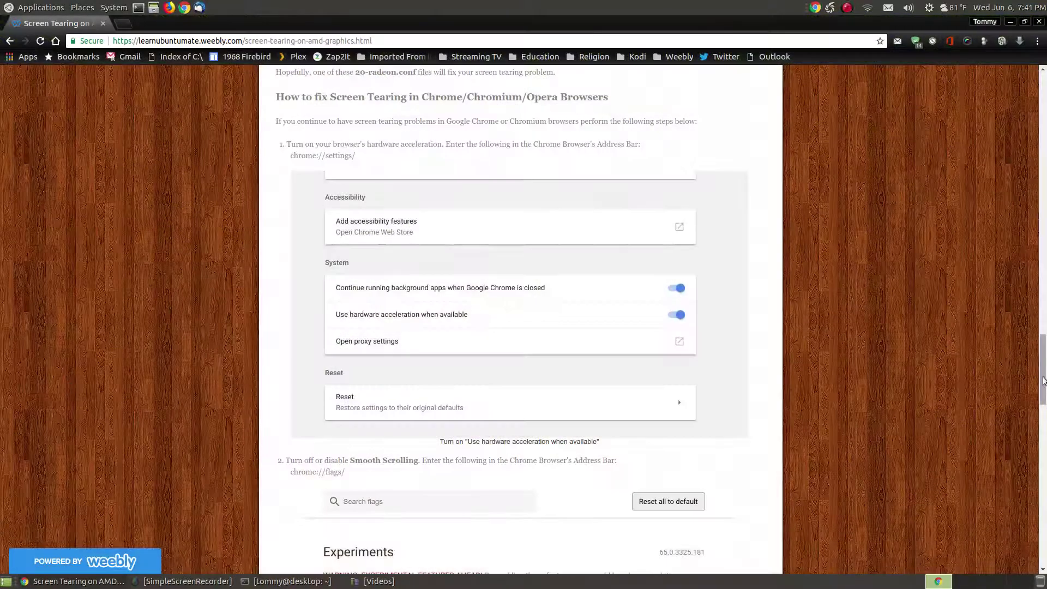
scroll(1044, 384, down, 1)
scroll(1044, 385, up, 1)
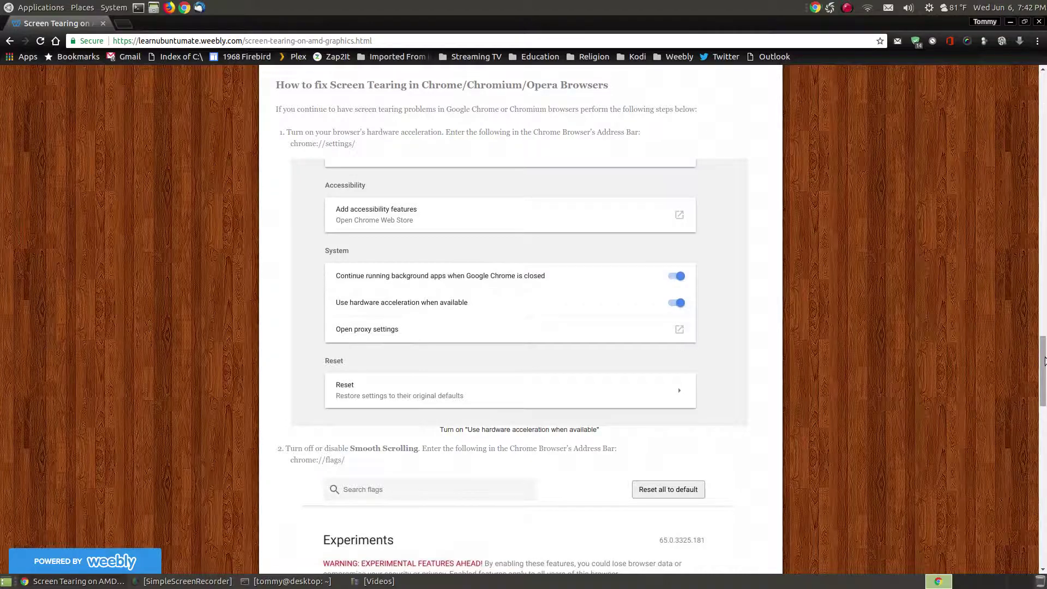
drag(1044, 360, 1043, 117)
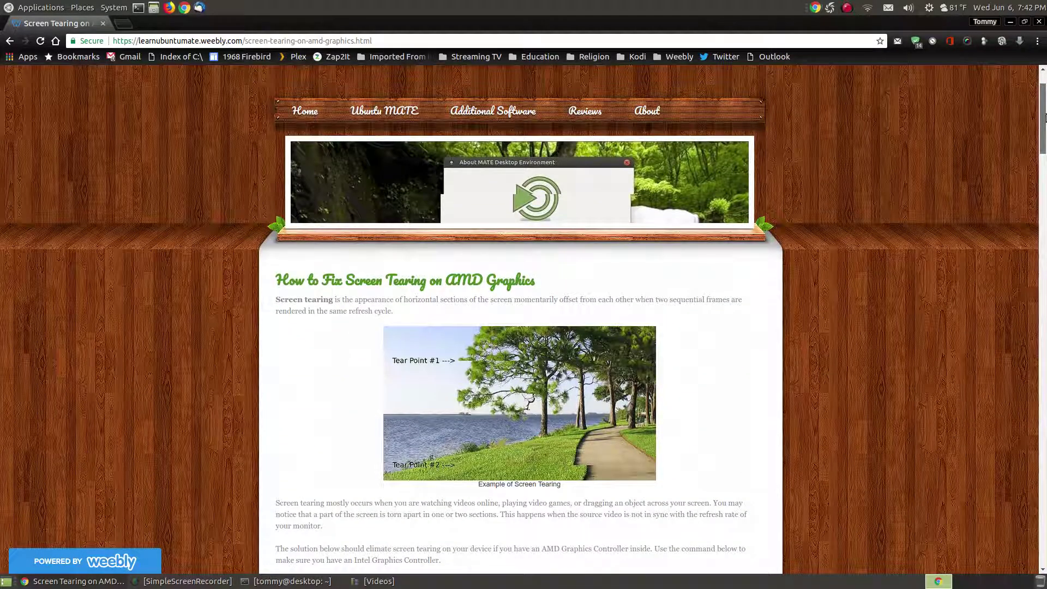
drag(1044, 117, 1044, 297)
Highlight and then clear words in the Chrome/Chromium/Opera section heading.
scroll(859, 342, down, 10)
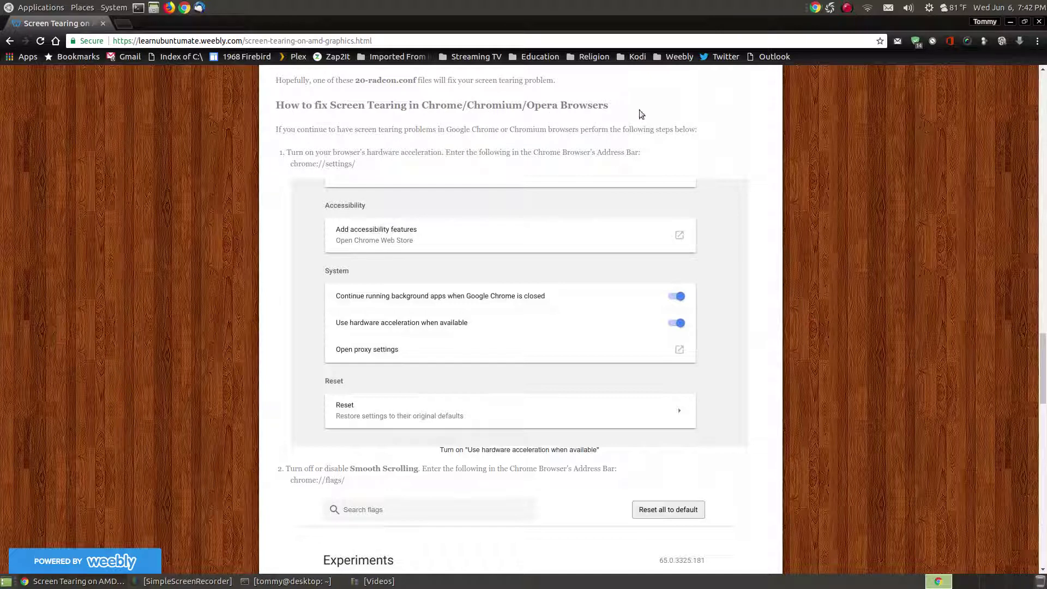
drag(462, 107, 436, 107)
click(500, 107)
drag(515, 105, 466, 107)
click(526, 107)
Scroll down to step 1 and select the chrome://settings/ address.
click(1043, 404)
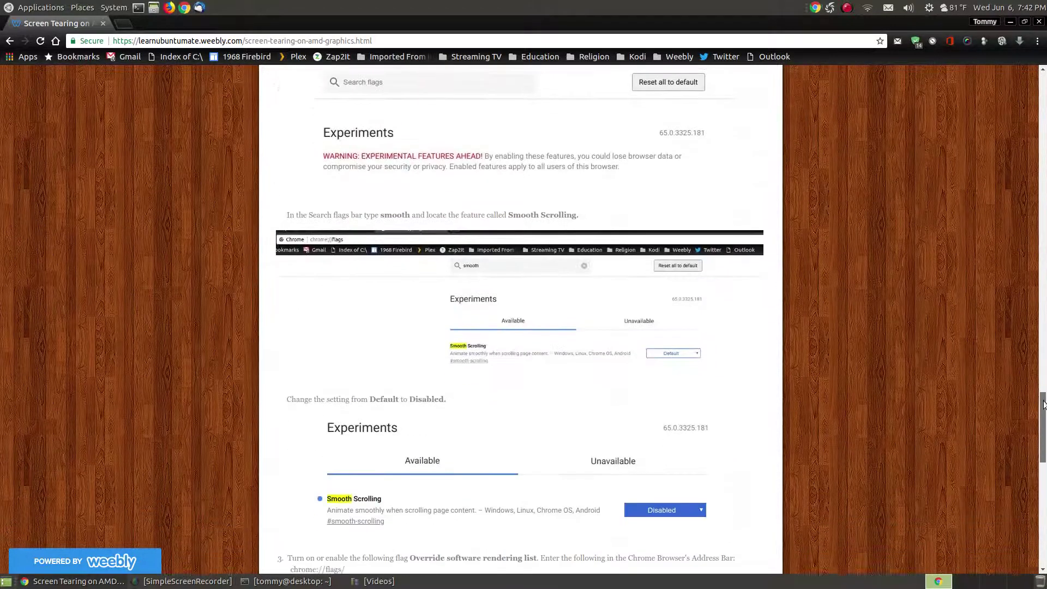
scroll(1043, 403, down, 10)
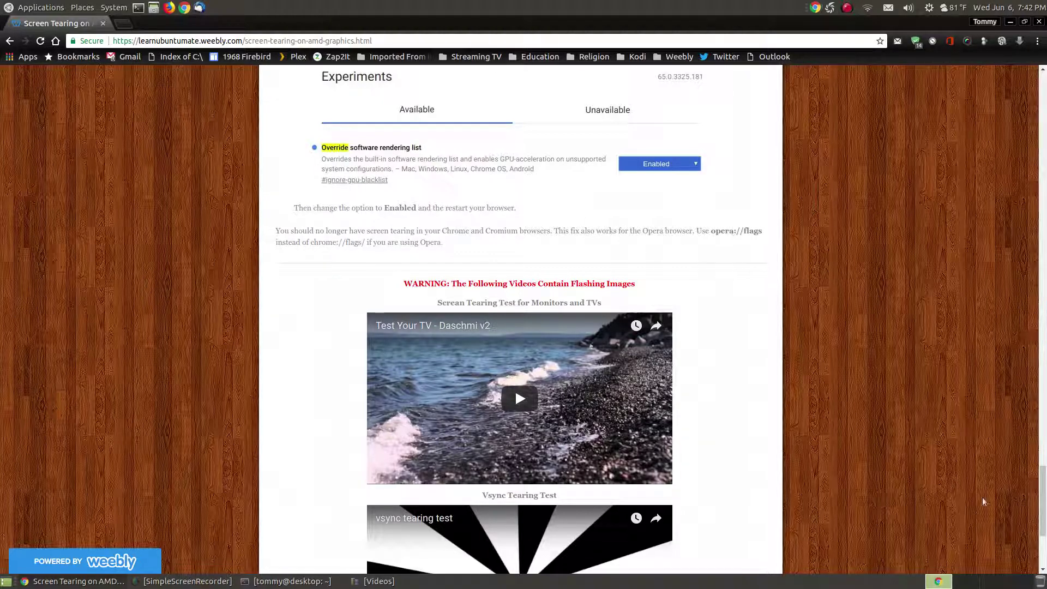
drag(1042, 503, 1045, 382)
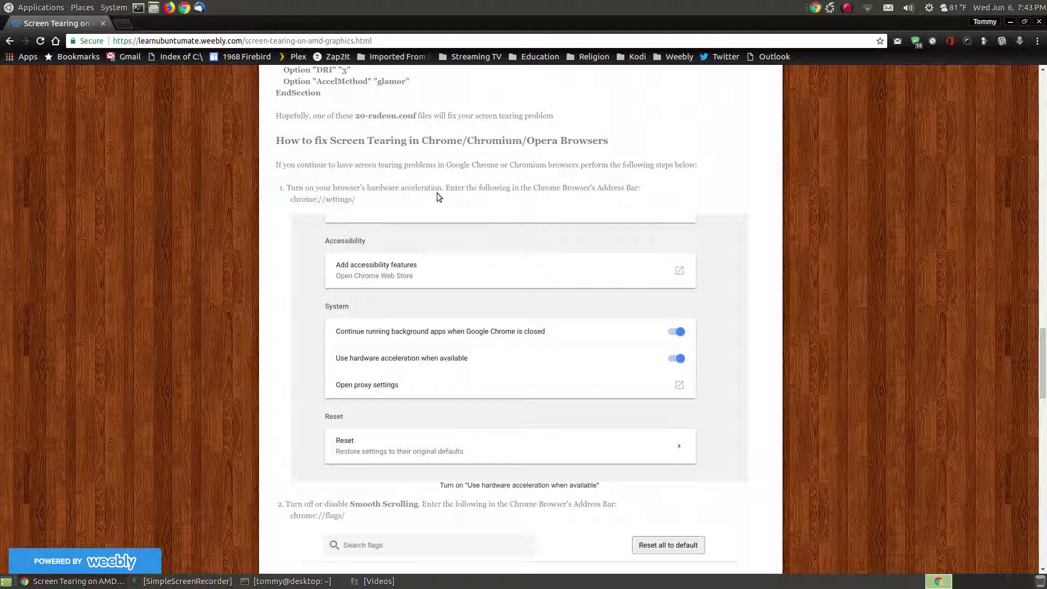
mouse_move(355, 200)
mouse_down()
mouse_move(289, 198)
mouse_move(356, 200)
mouse_up()
Copy chrome://settings/, load it in a new tab, and return to the tutorial.
right_click(356, 200)
click(383, 208)
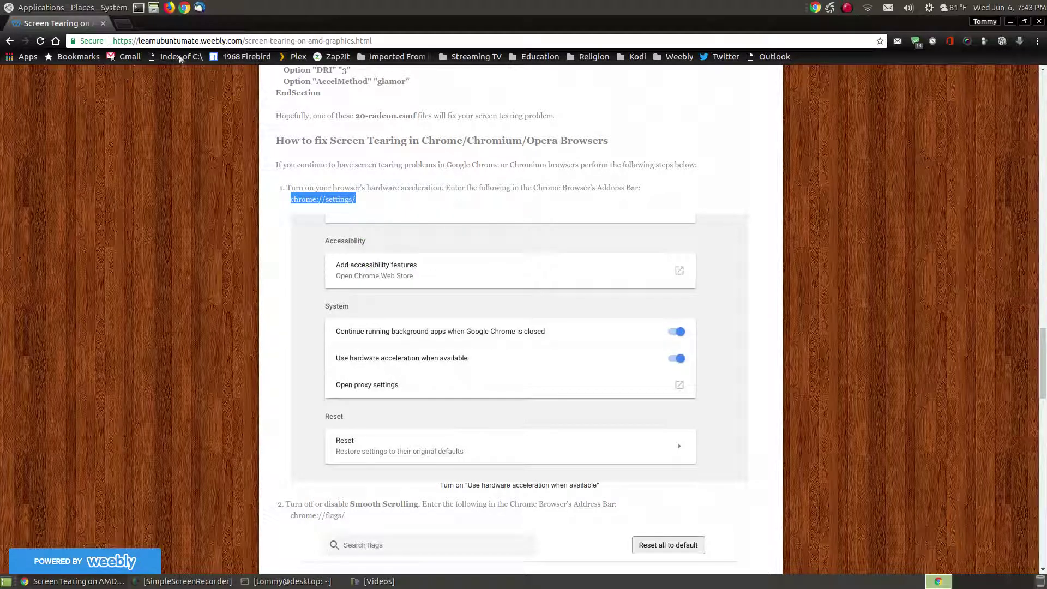
click(122, 24)
right_click(127, 39)
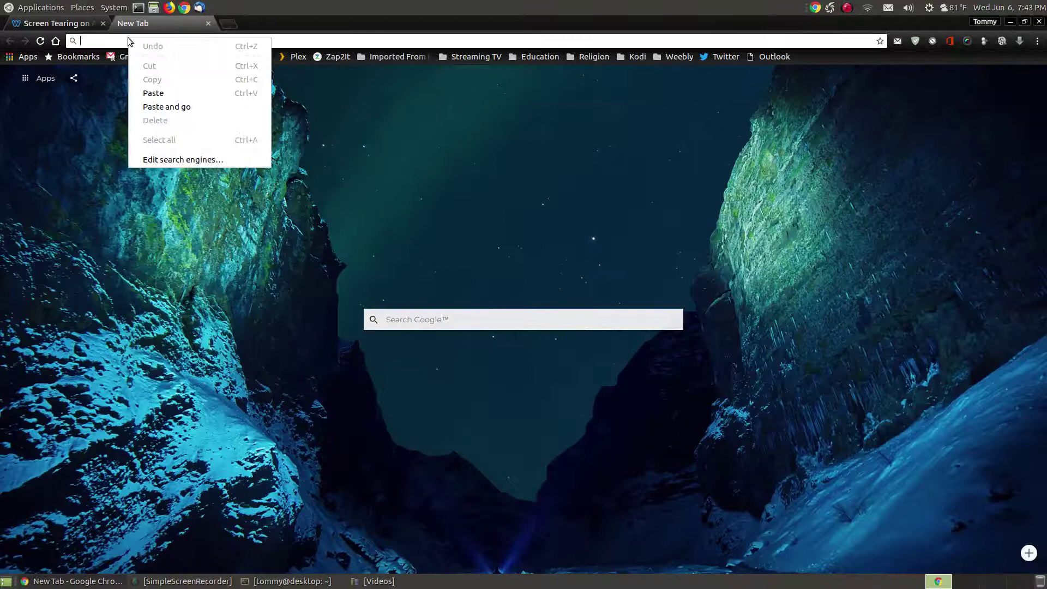
click(169, 107)
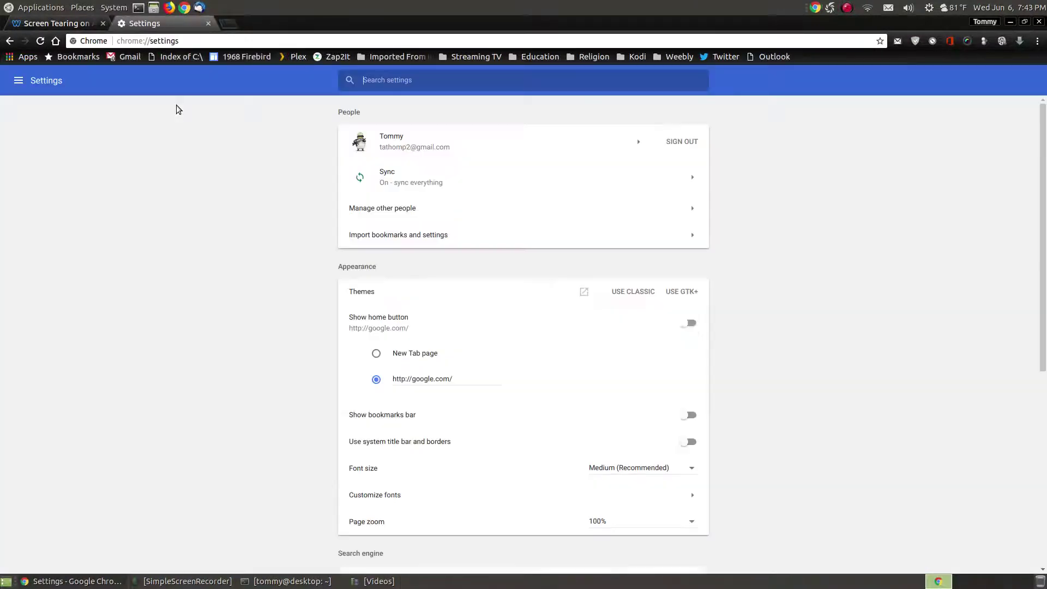
click(42, 25)
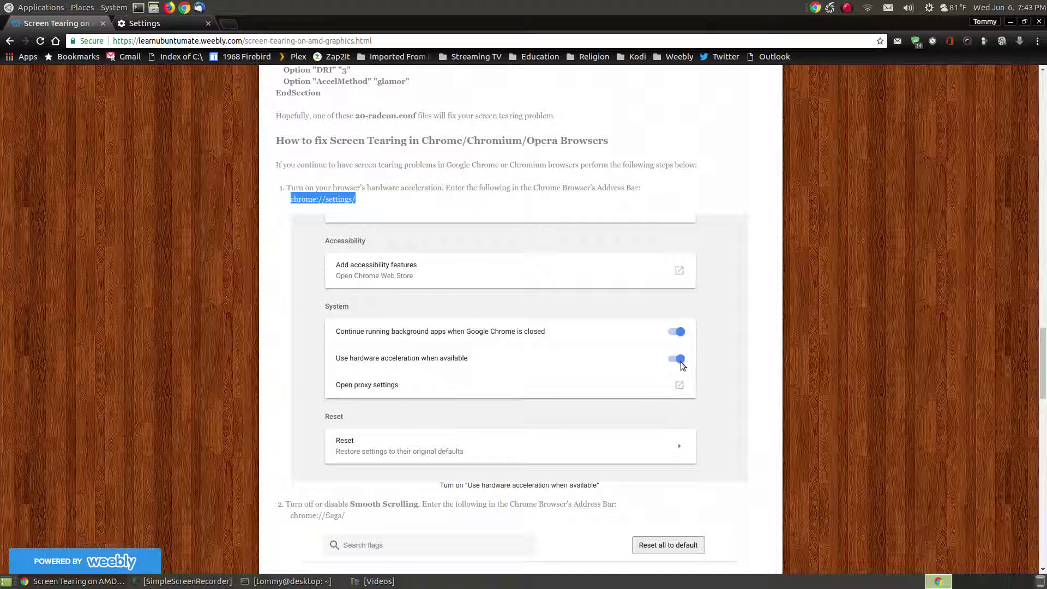
Expand Advanced settings and check 'Use hardware acceleration when available' is on under System.
click(138, 23)
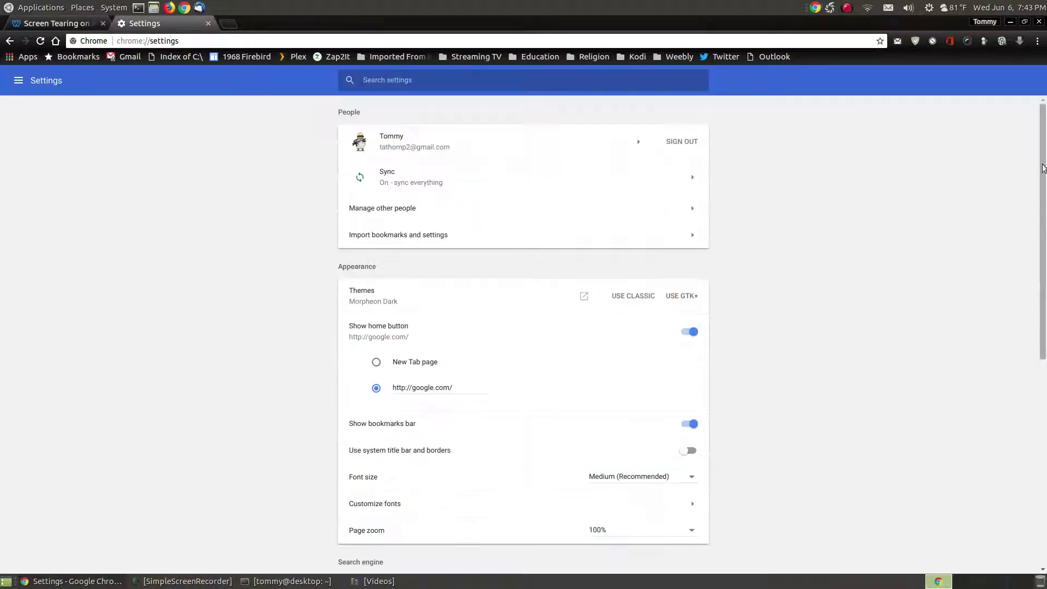
scroll(1042, 168, down, 7)
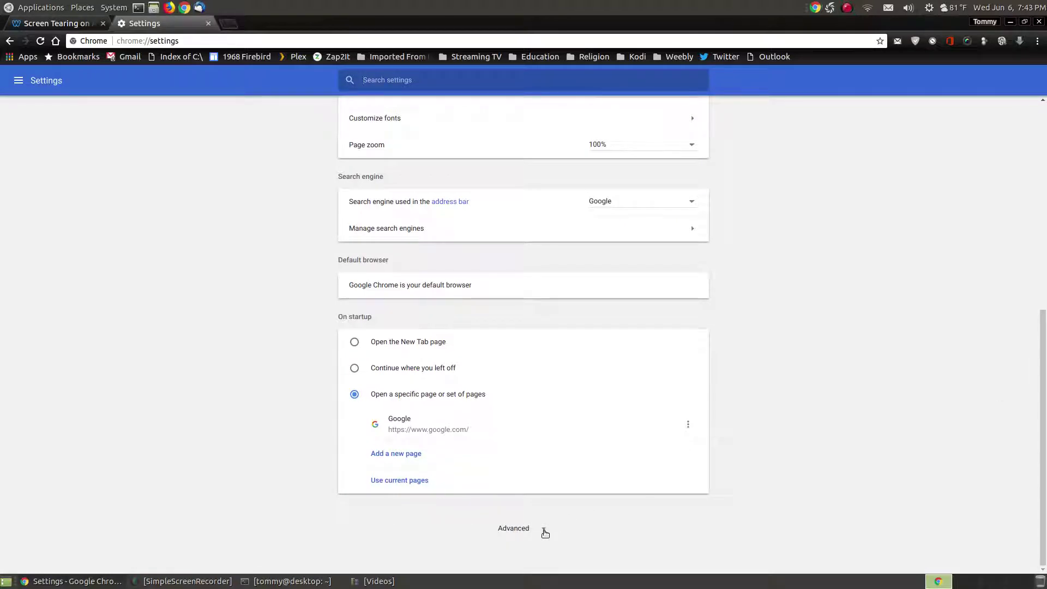
click(543, 530)
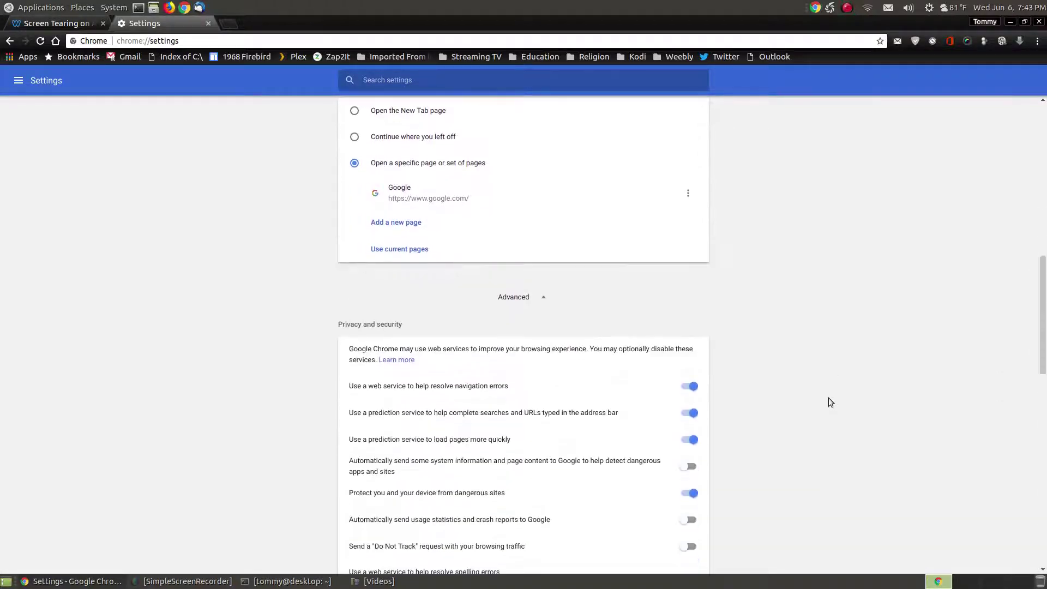
scroll(829, 402, down, 10)
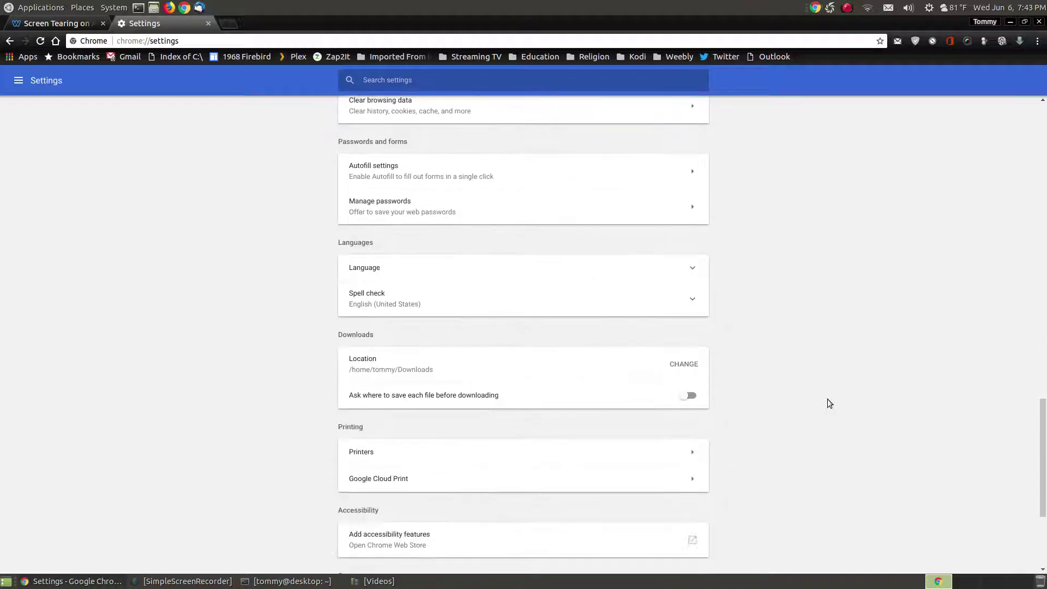
scroll(827, 400, down, 5)
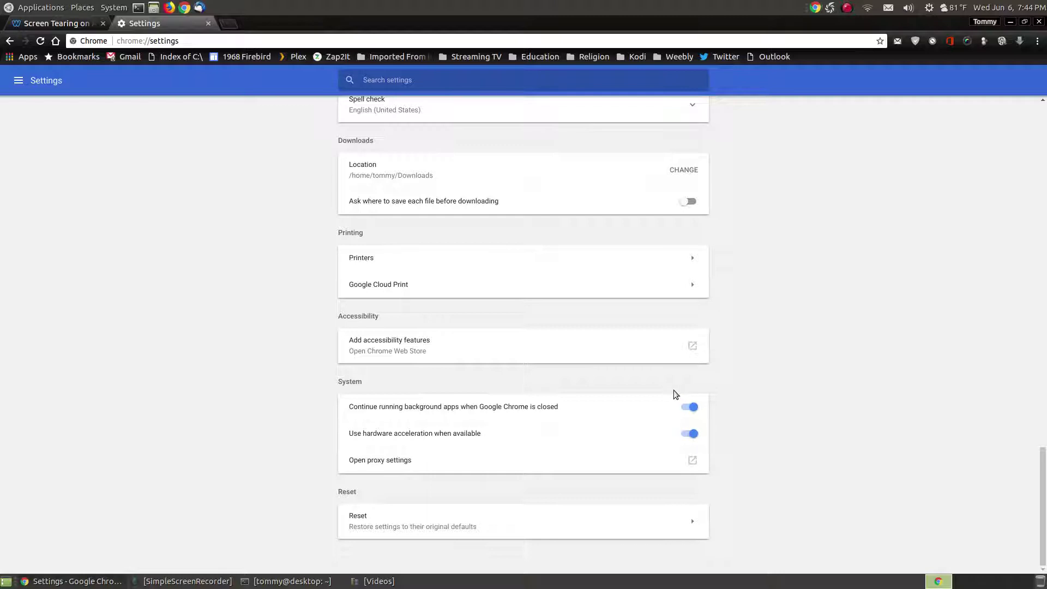
Find the chrome://flags/ address in the tutorial and copy it.
click(49, 25)
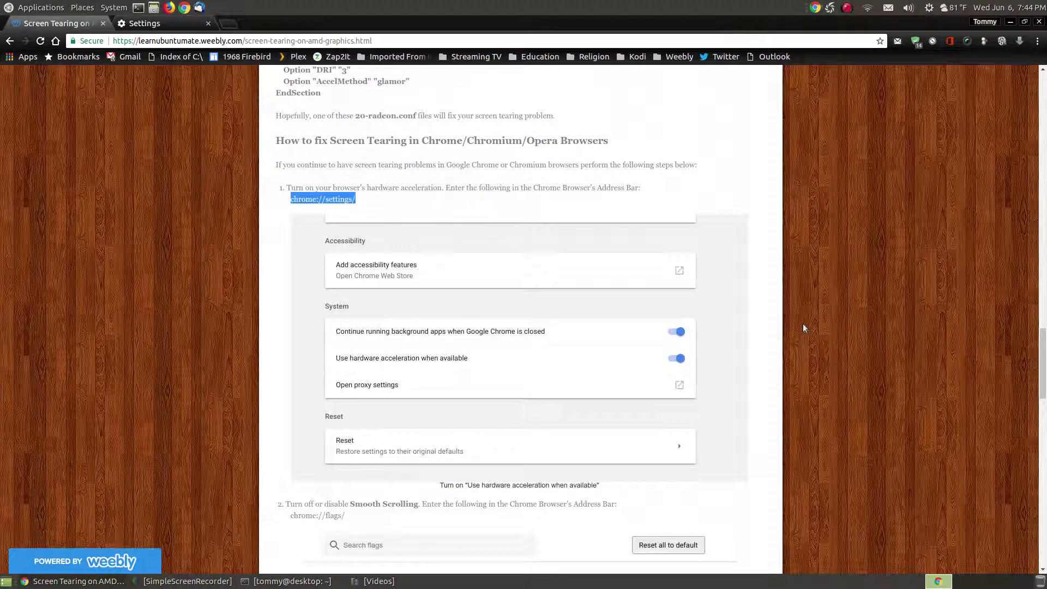
scroll(803, 324, down, 3)
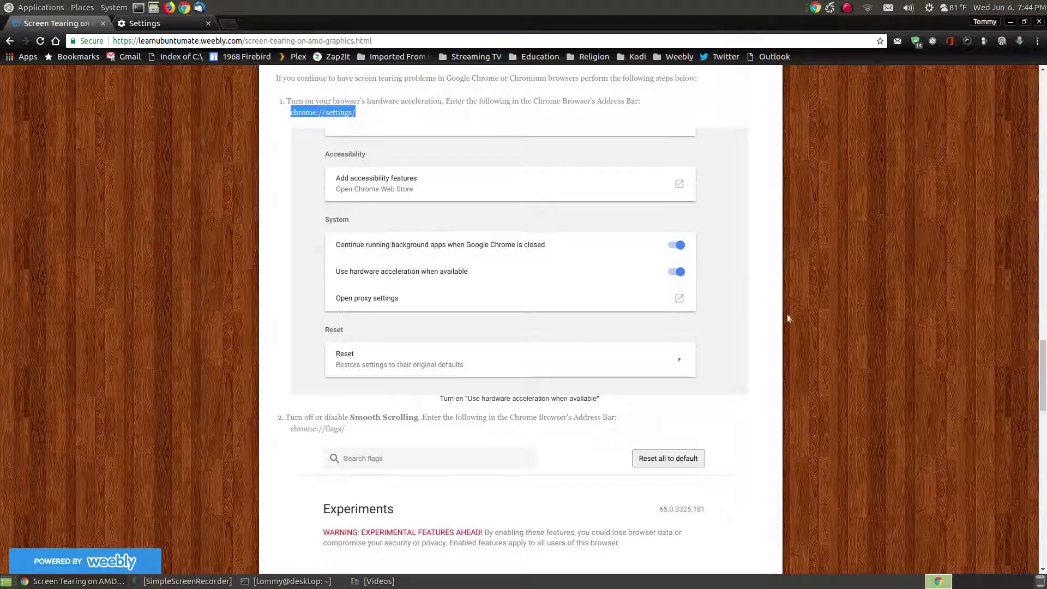
scroll(787, 318, down, 4)
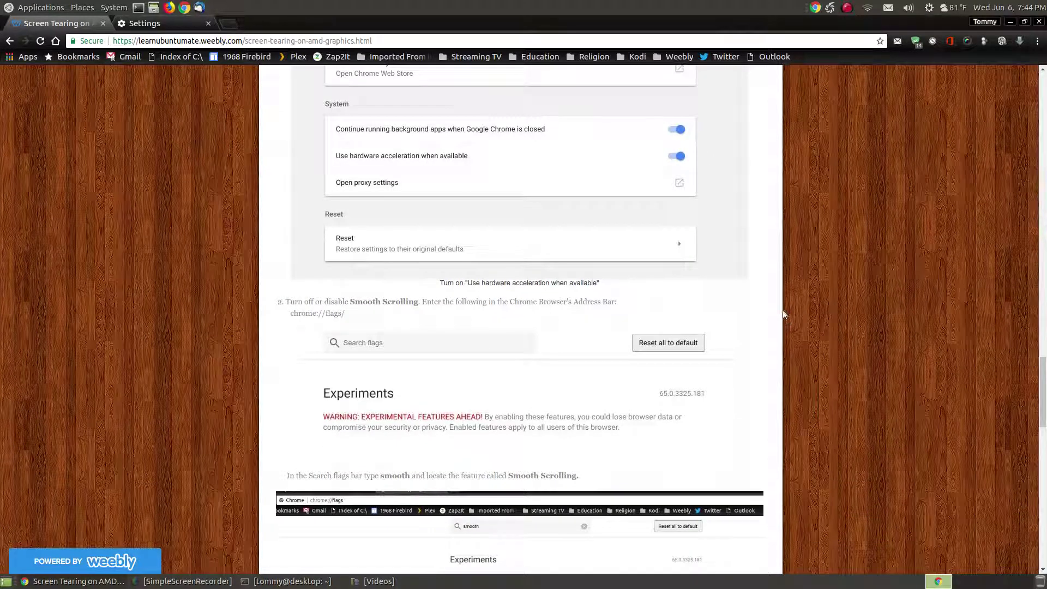
scroll(784, 313, down, 3)
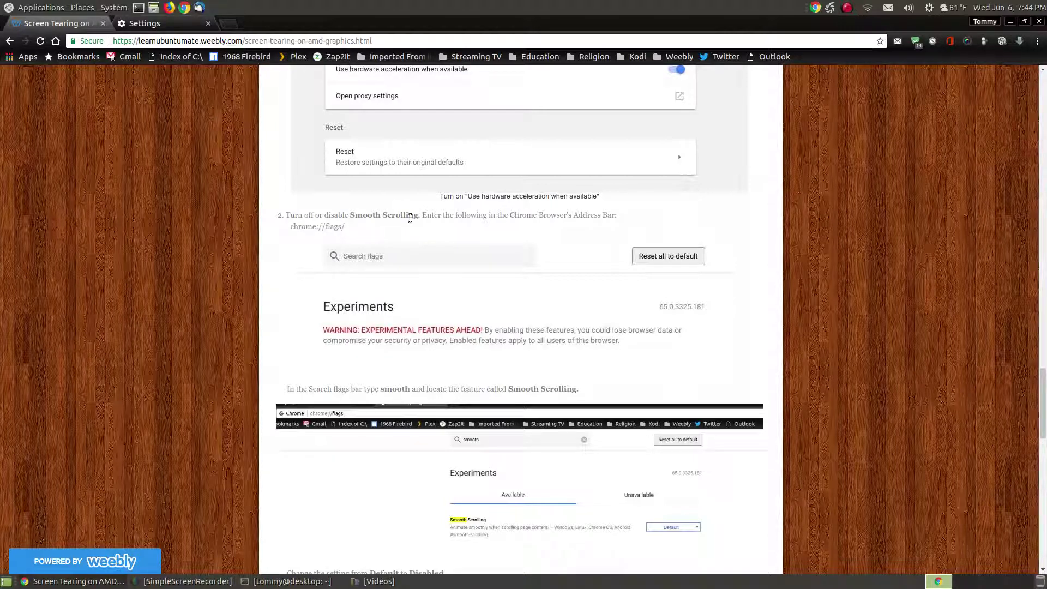
scroll(364, 235, up, 9)
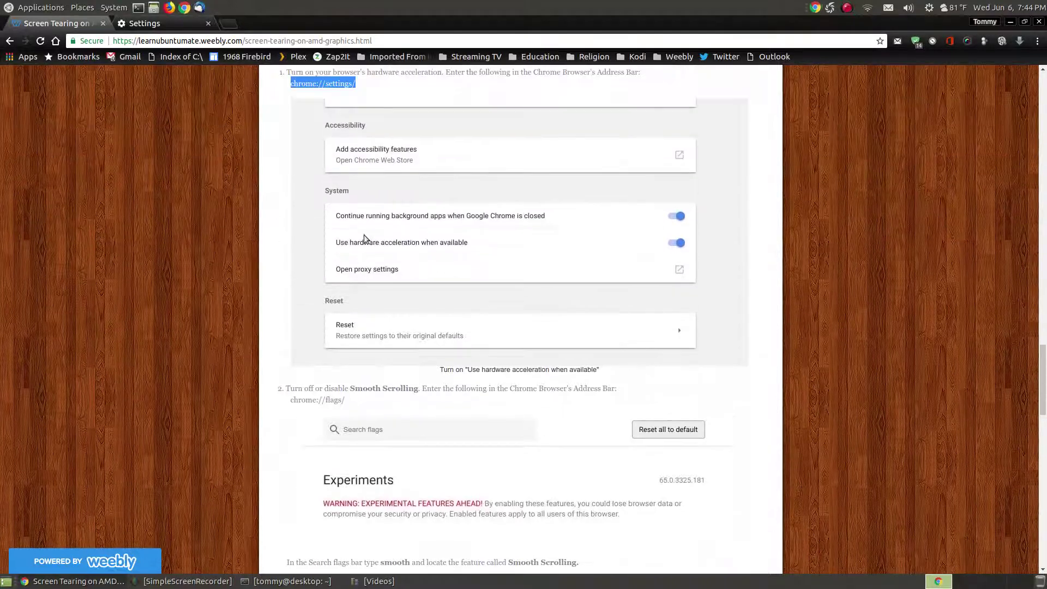
triple_click(323, 172)
scroll(468, 287, down, 2)
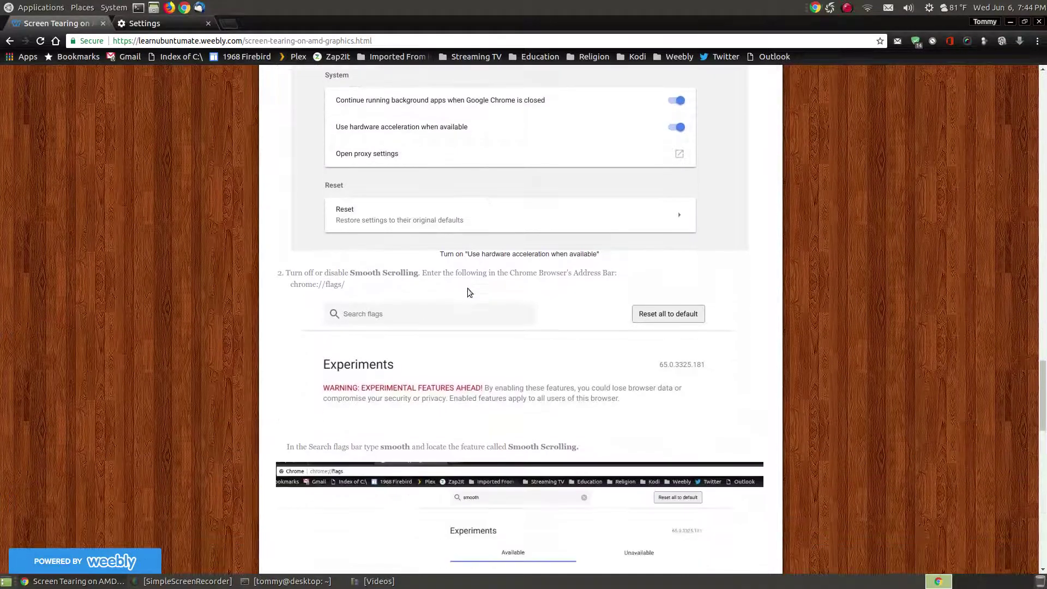
scroll(467, 292, down, 1)
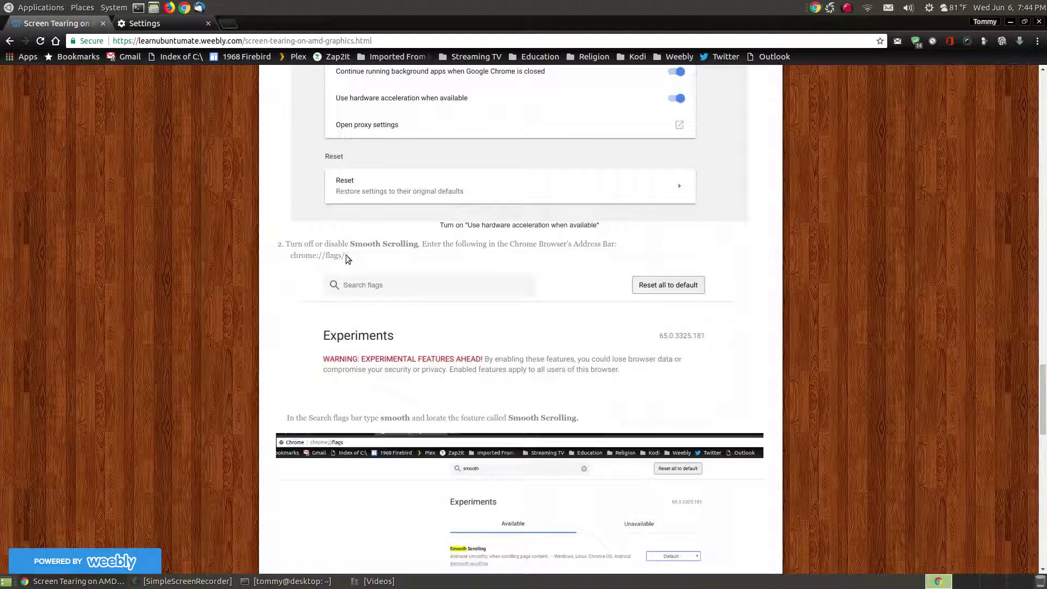
drag(345, 255, 292, 254)
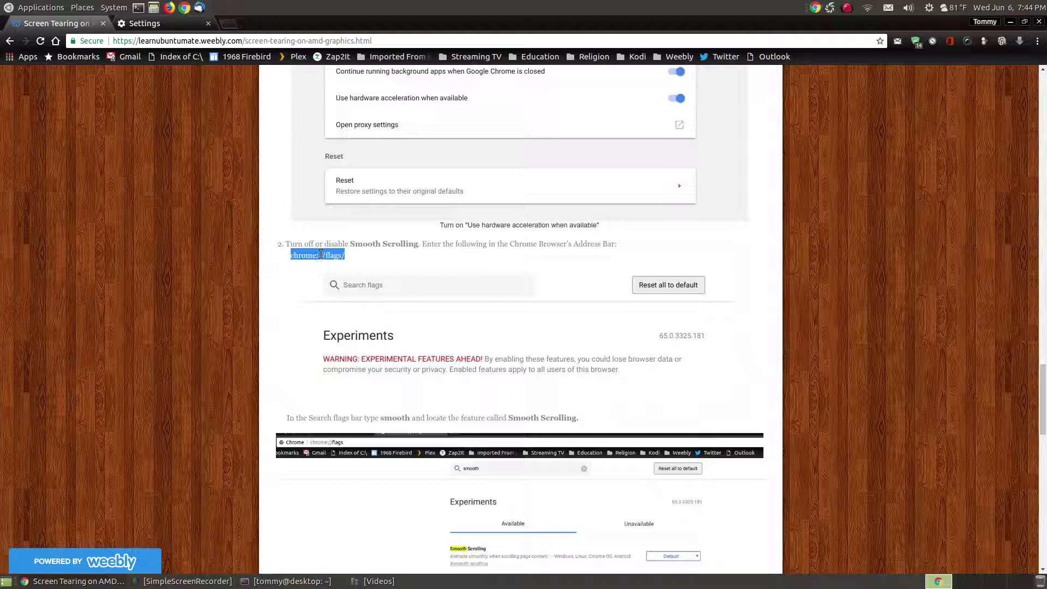
right_click(322, 256)
click(360, 273)
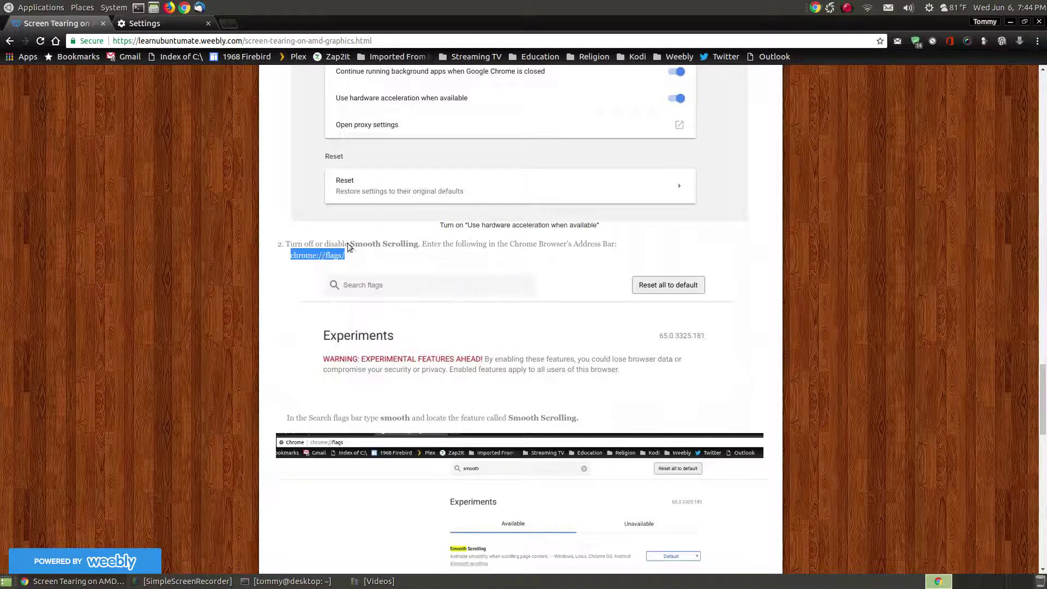
Load chrome://flags in the Settings tab in place of the settings page.
click(141, 26)
click(137, 41)
right_click(145, 43)
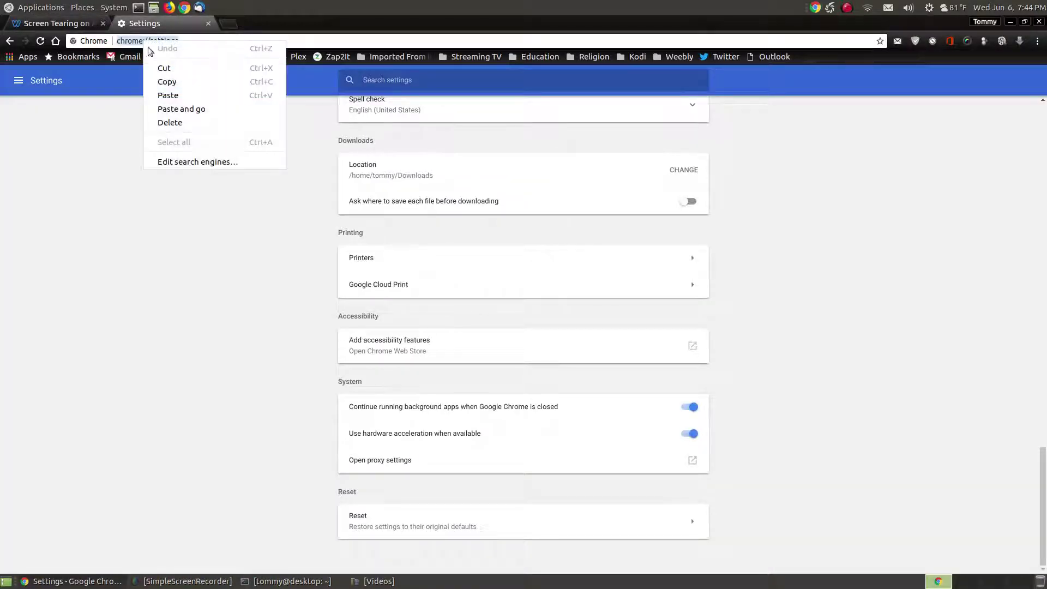
click(185, 109)
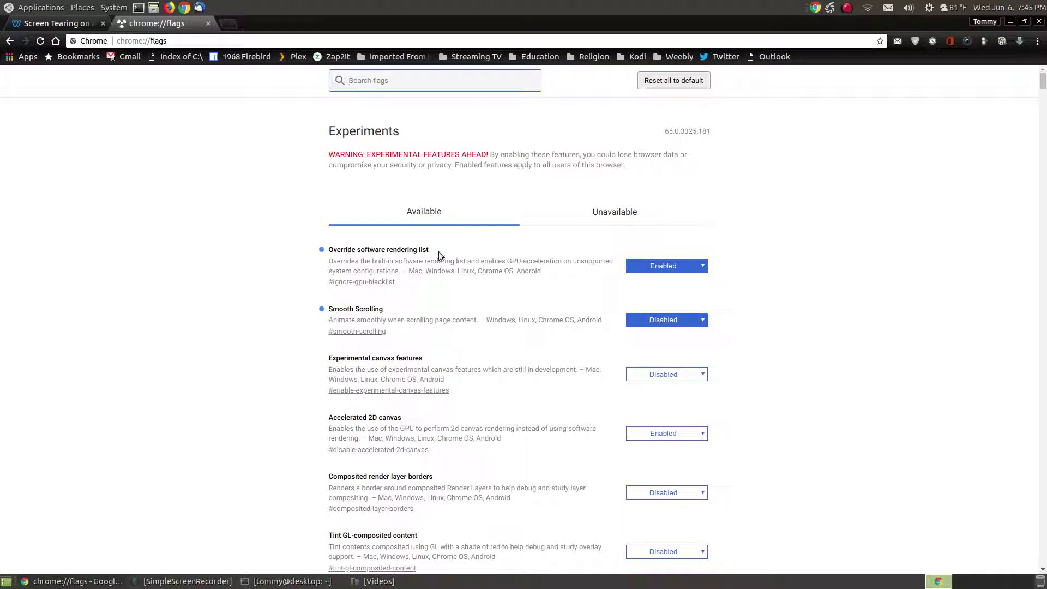
Copy 'Smooth' from the tutorial and paste it into Search flags, showing Smooth Scrolling (Disabled).
click(57, 25)
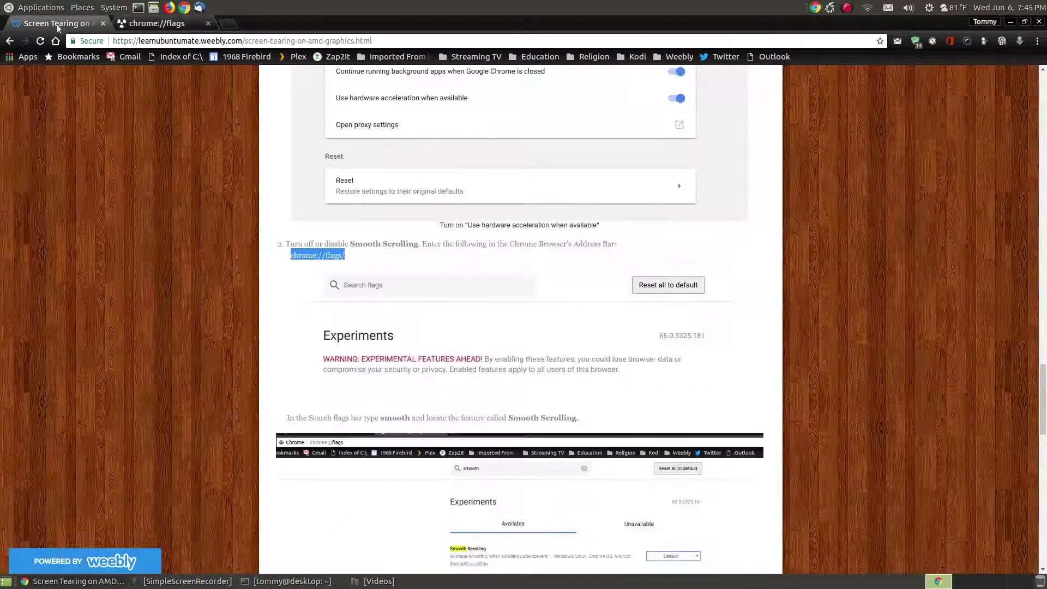
scroll(321, 198, down, 3)
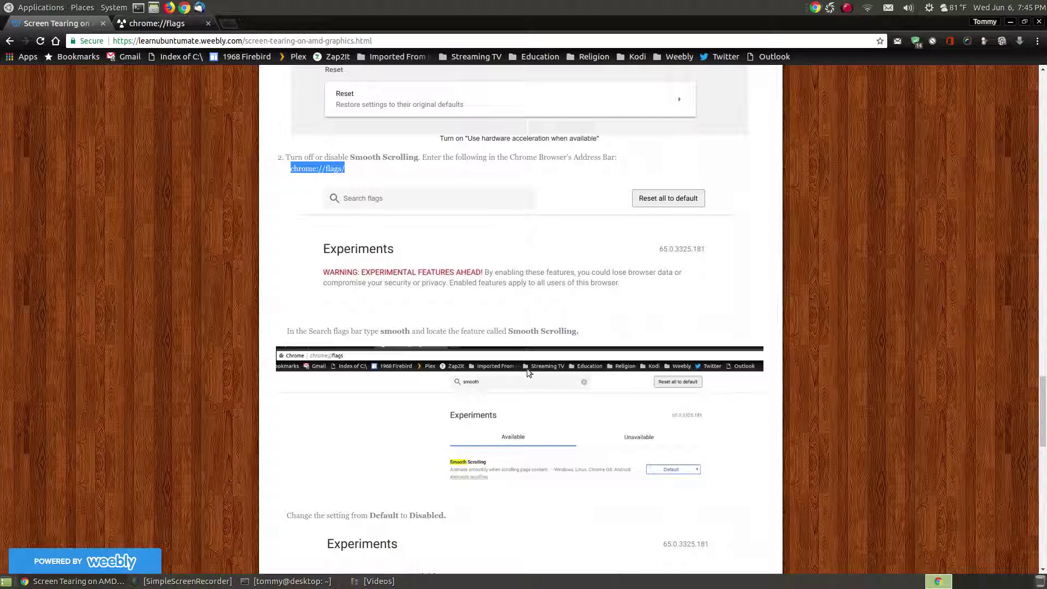
mouse_move(508, 332)
mouse_down()
mouse_move(519, 331)
mouse_move(508, 330)
mouse_up()
right_click(513, 329)
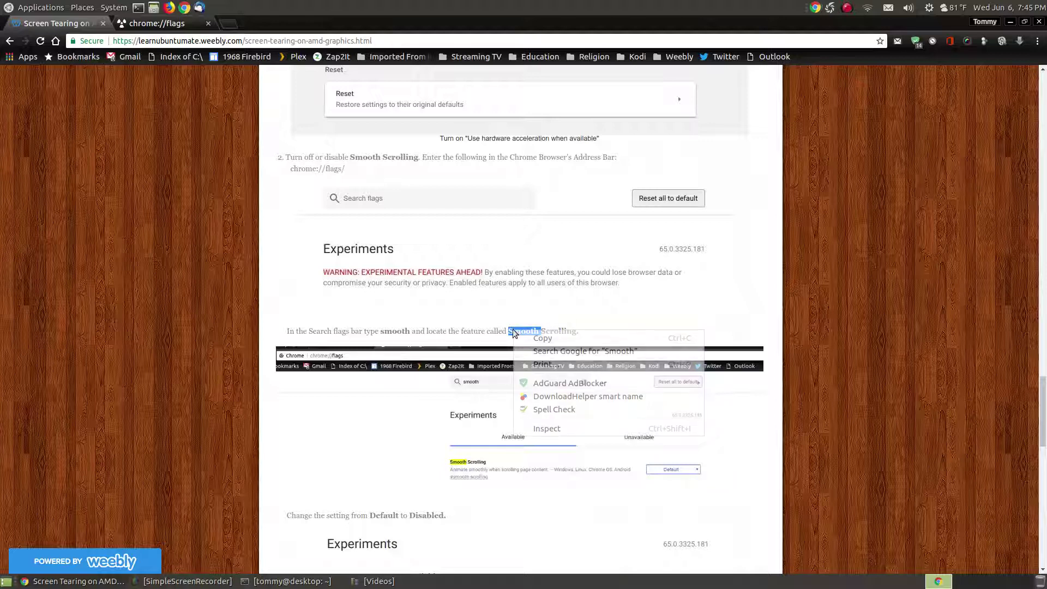
click(572, 333)
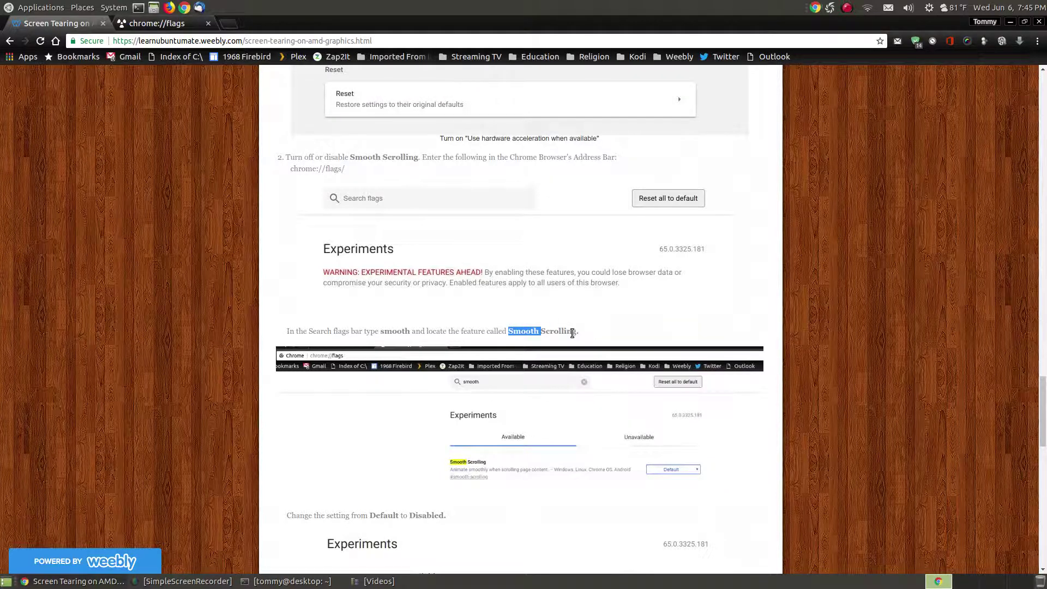
click(146, 26)
right_click(371, 80)
click(404, 149)
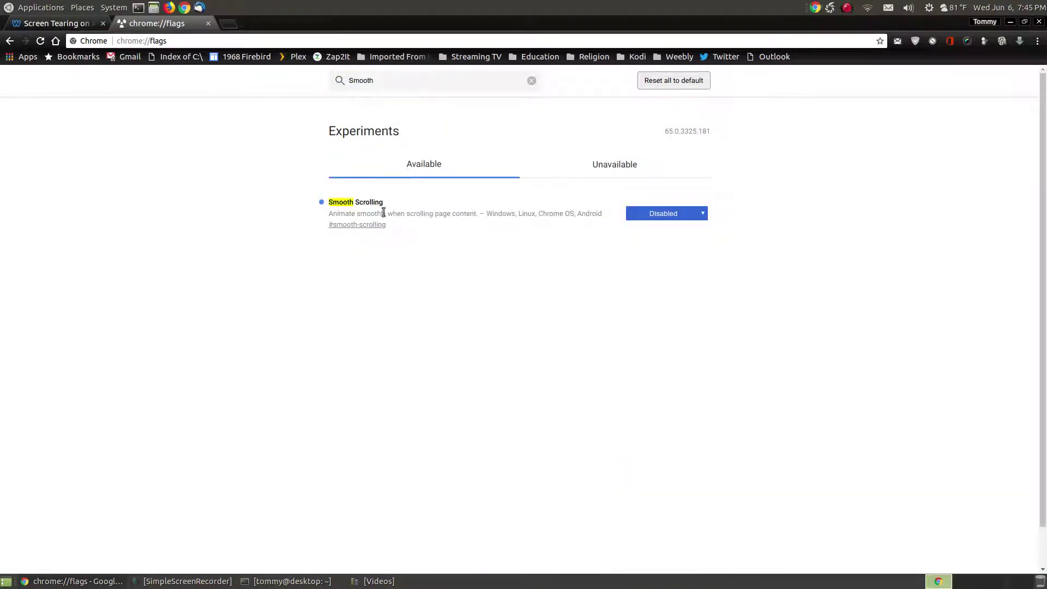
click(704, 214)
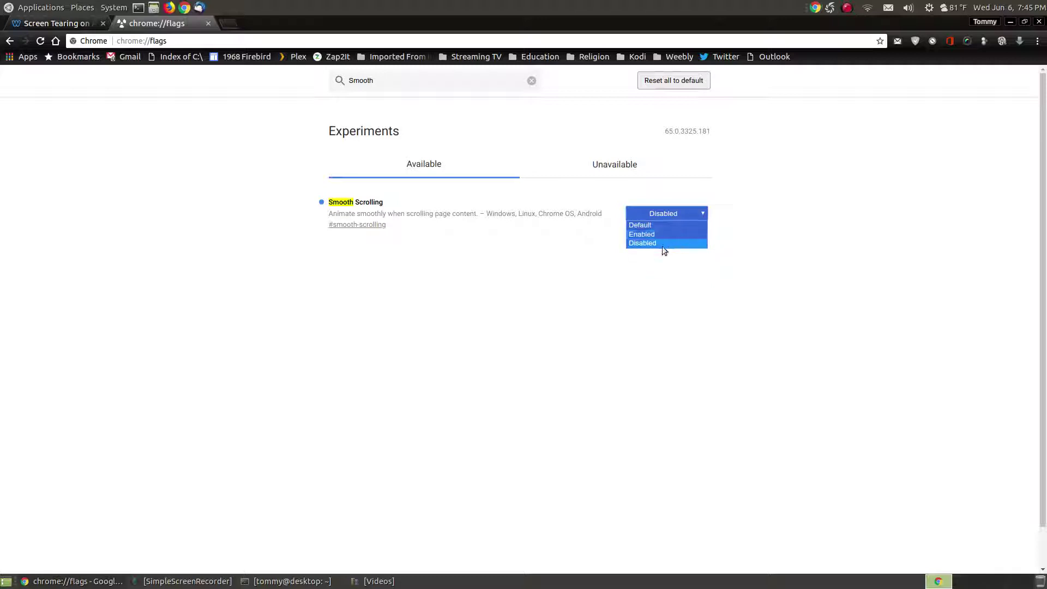
click(731, 229)
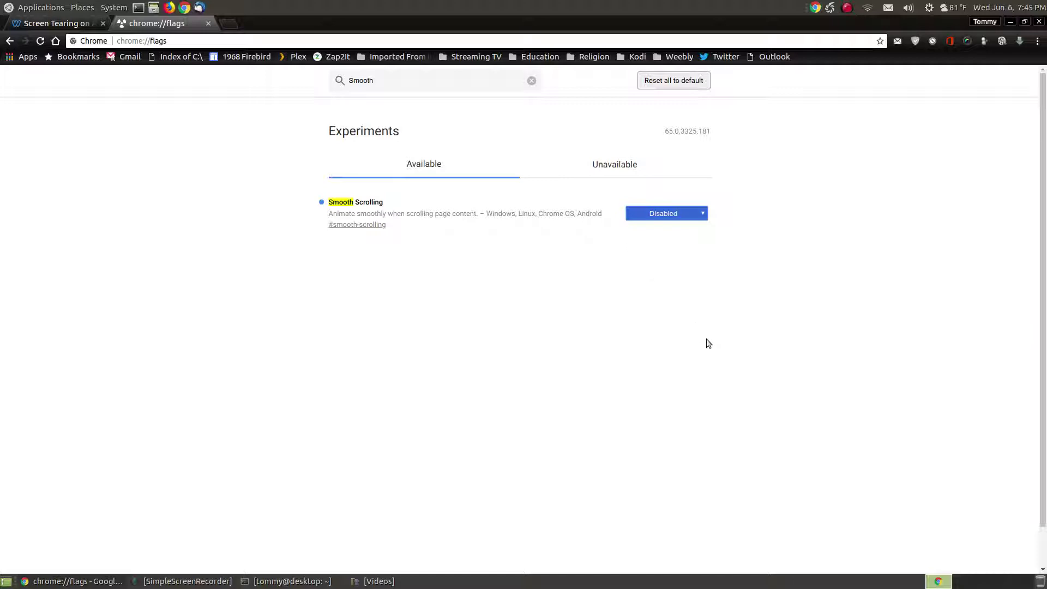
Return to the tutorial and scroll to step 3 on Override software rendering list.
click(65, 22)
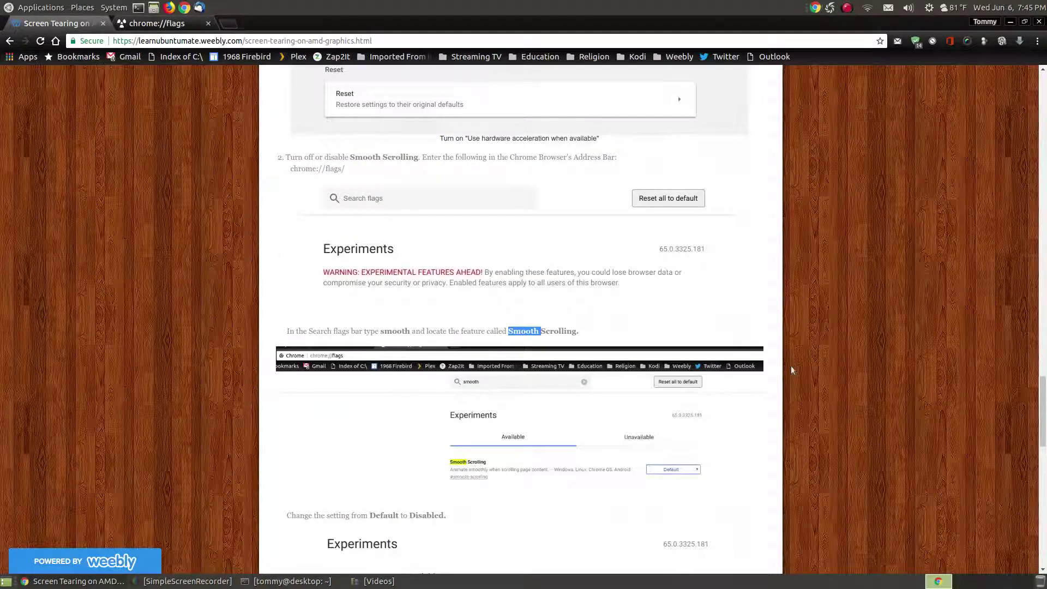
scroll(793, 365, down, 4)
scroll(794, 367, down, 9)
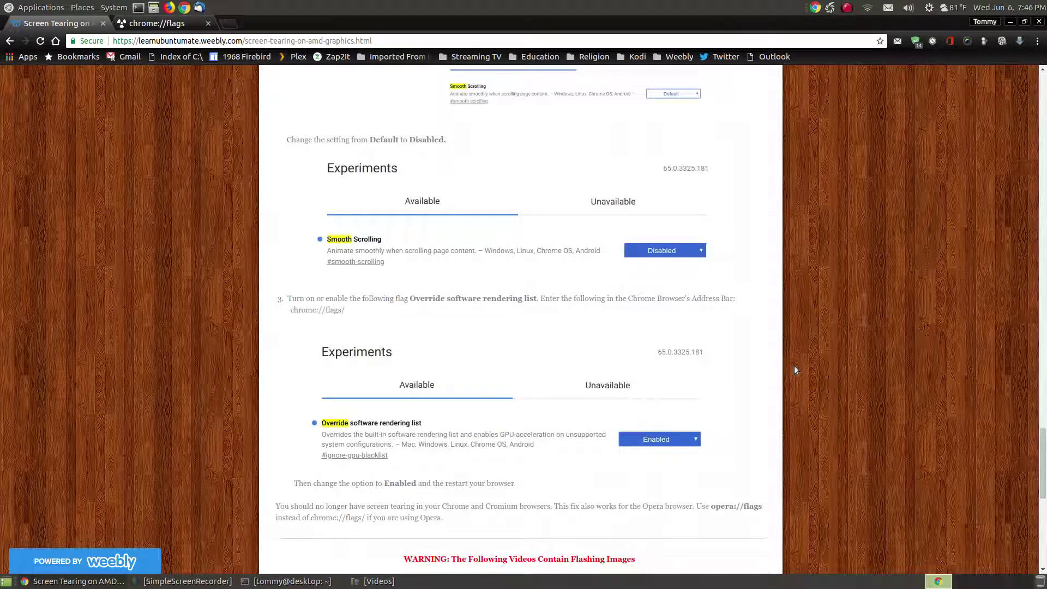
scroll(794, 370, down, 6)
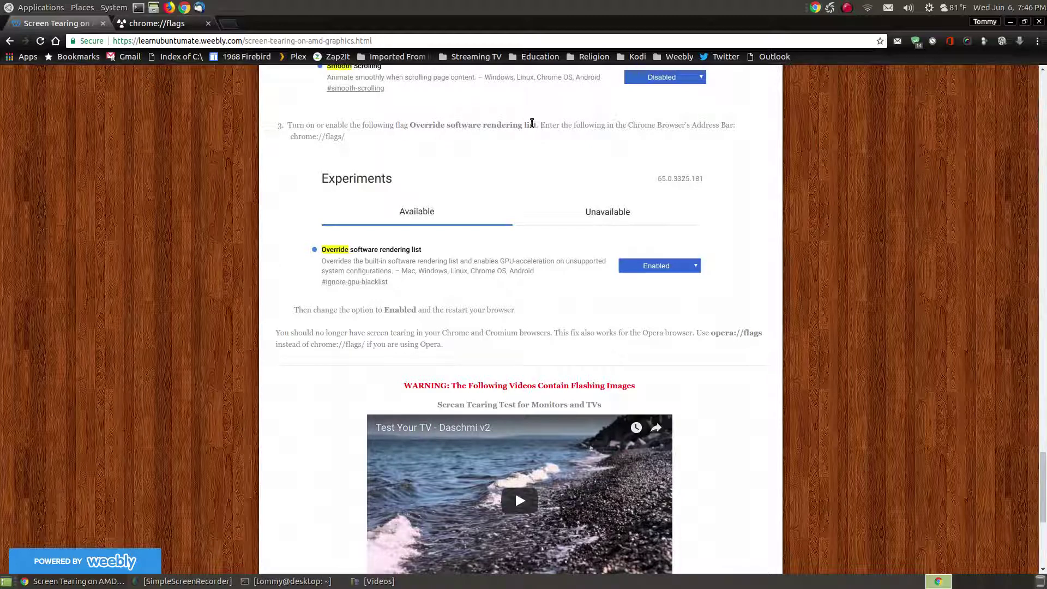
Copy chrome://flags/ from step 3 and reload the flags tab with it, clearing the search.
mouse_move(345, 138)
mouse_down()
mouse_move(289, 136)
mouse_move(344, 136)
mouse_up()
click(296, 134)
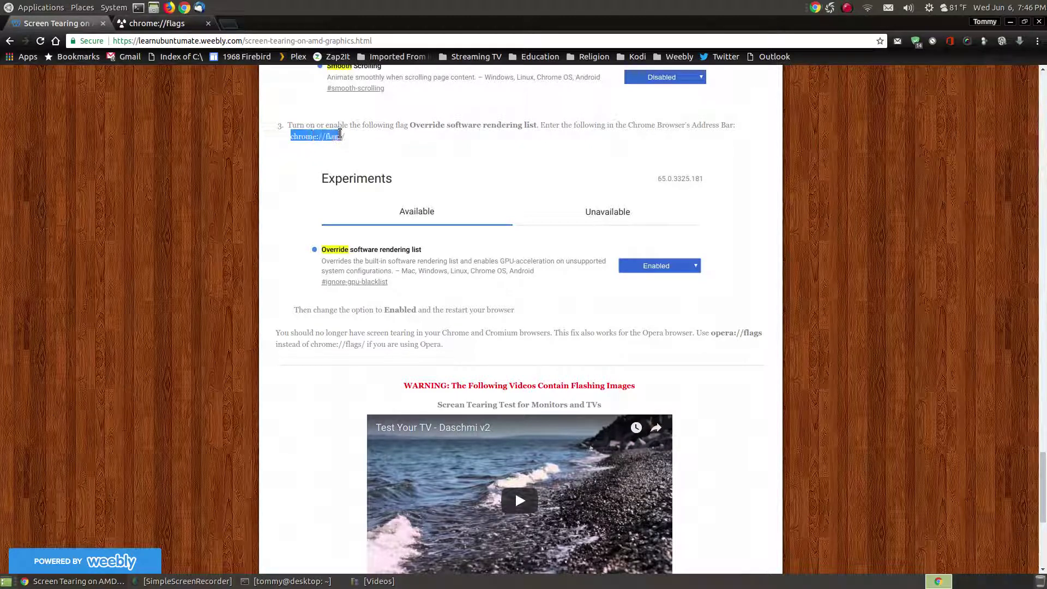
right_click(339, 136)
click(364, 143)
click(157, 23)
click(143, 40)
right_click(143, 39)
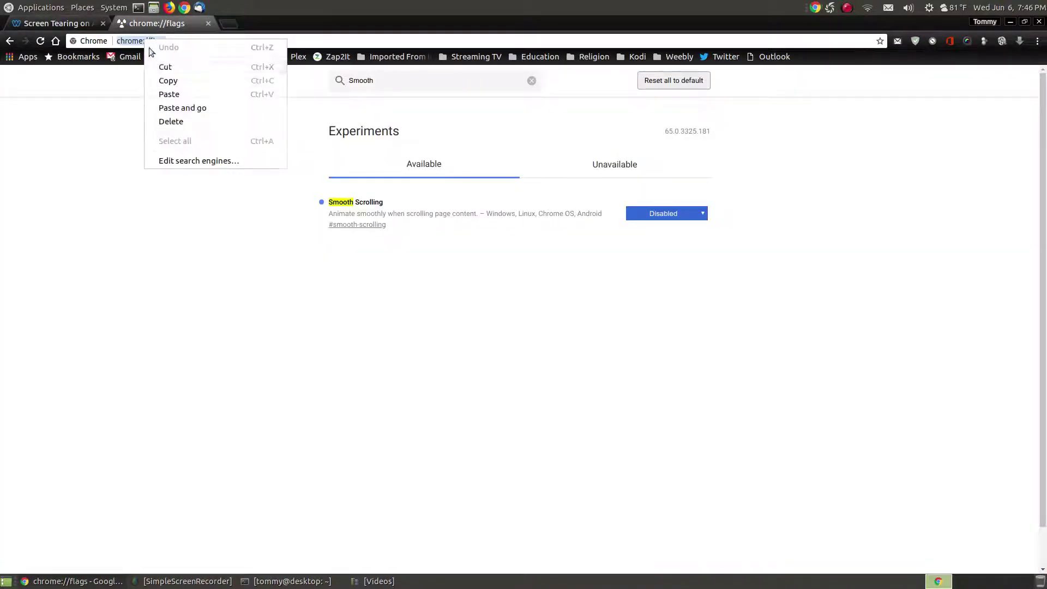
click(192, 108)
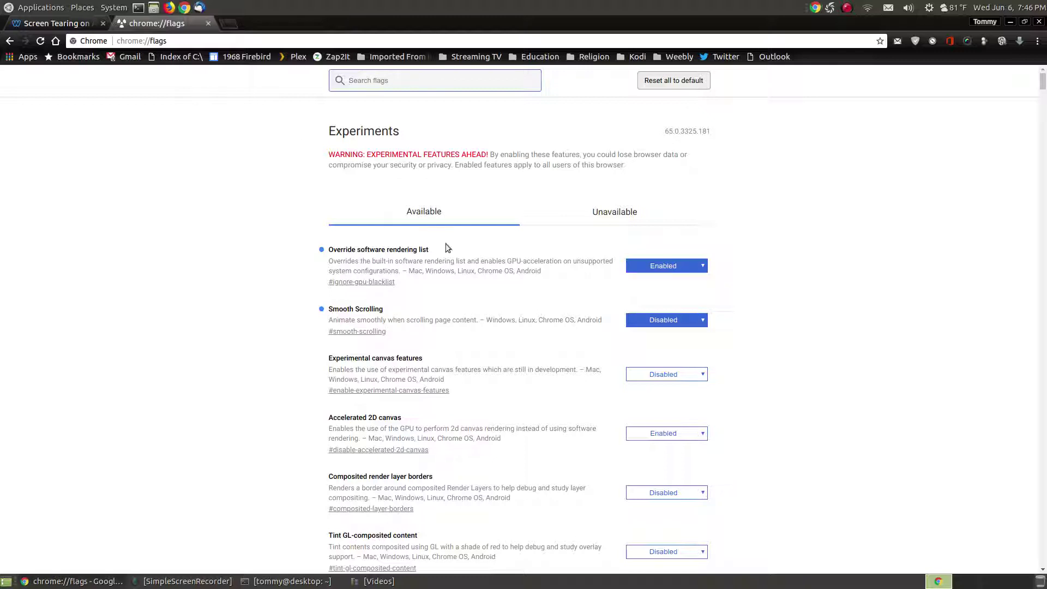
Switch between the tutorial and flags tabs, ending on the tutorial's step 3.
click(66, 24)
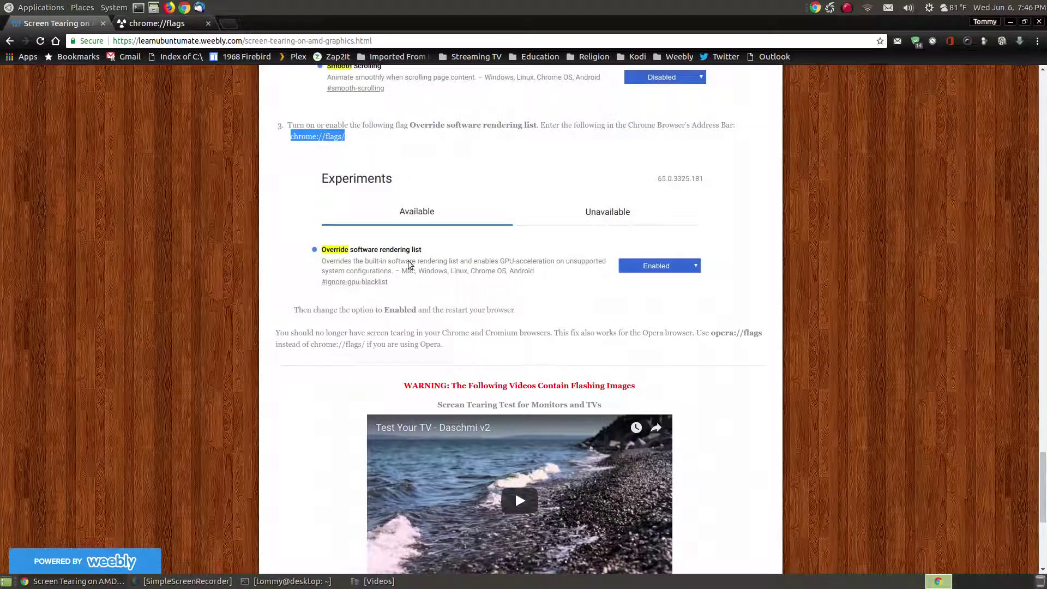
click(168, 24)
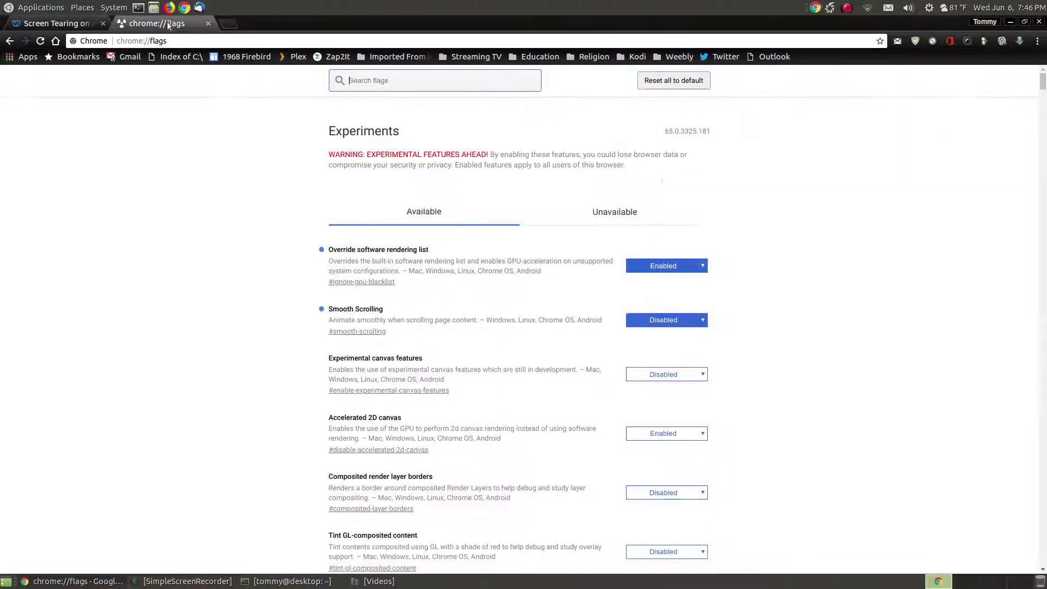
click(62, 25)
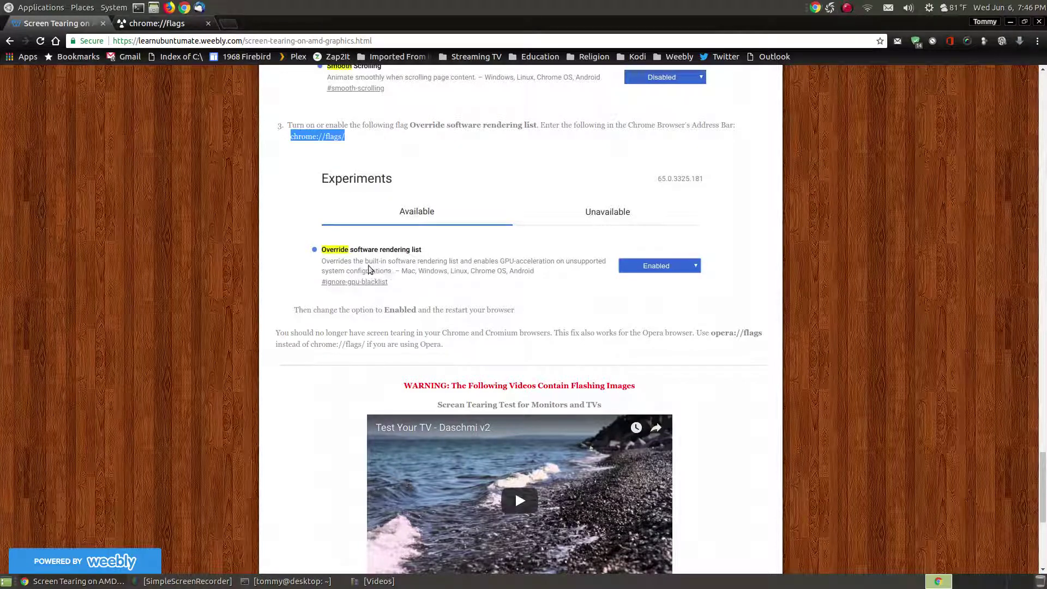
Search the flags for 'override' and keep Override software rendering list set to Enabled.
click(157, 23)
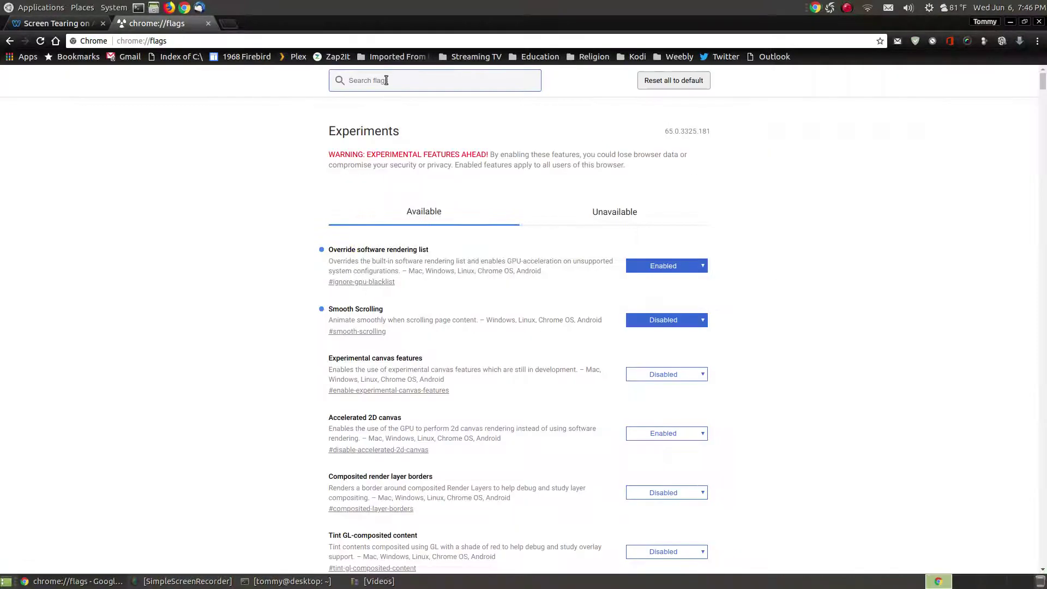
click(386, 80)
text(ov)
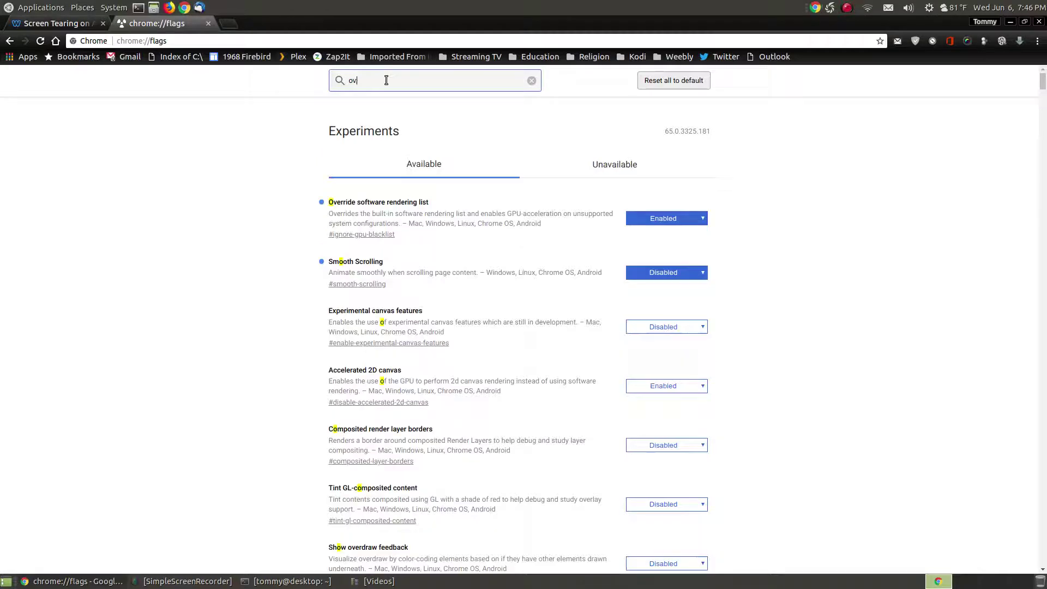
text(erride)
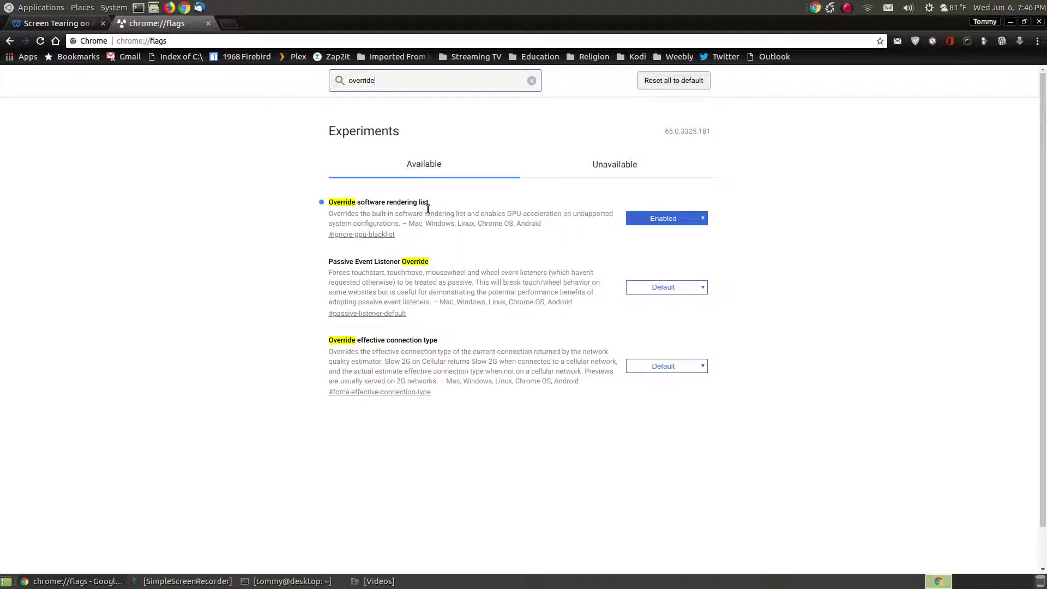
click(705, 218)
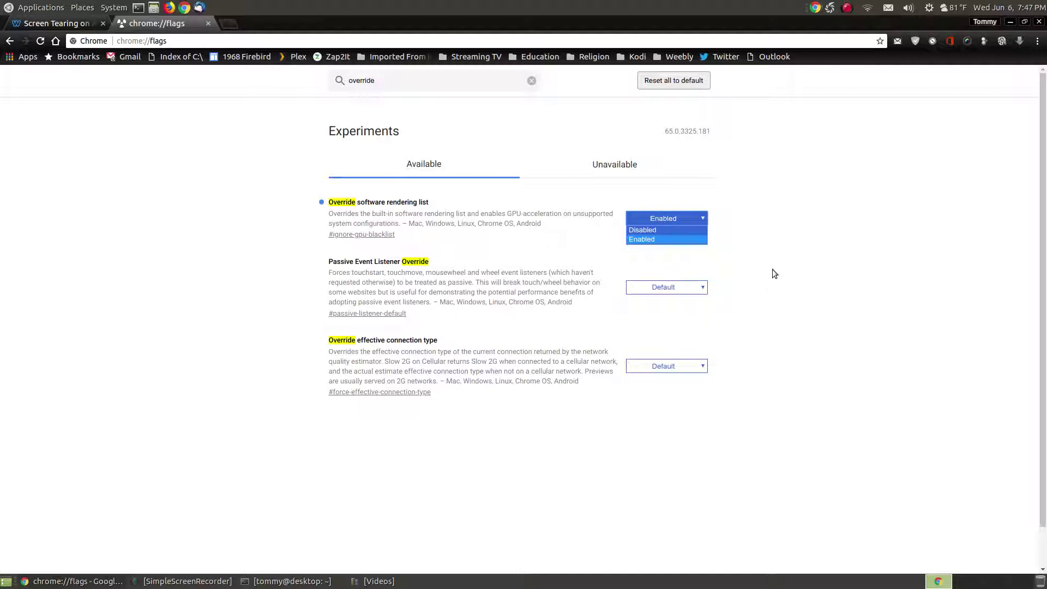
click(791, 264)
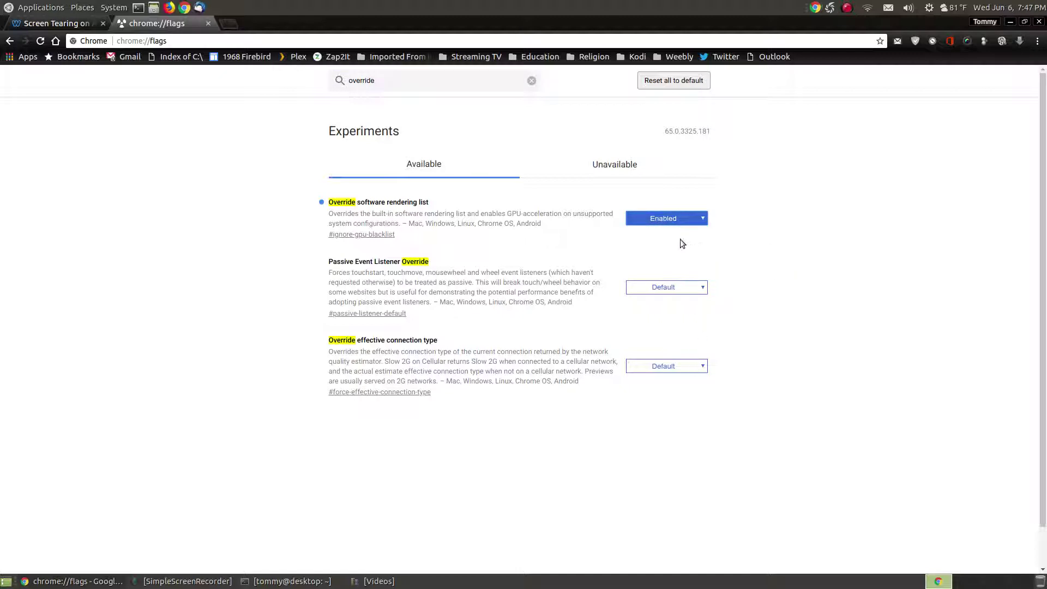
click(42, 22)
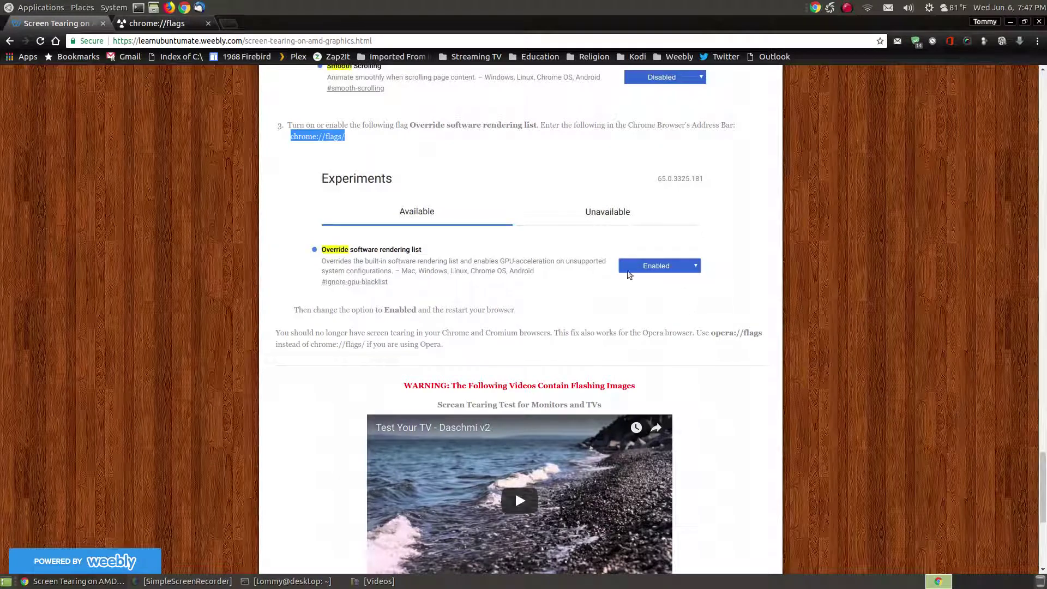
Close the chrome://flags tab, deselect the step 3 text, and scroll down to the test videos.
click(159, 22)
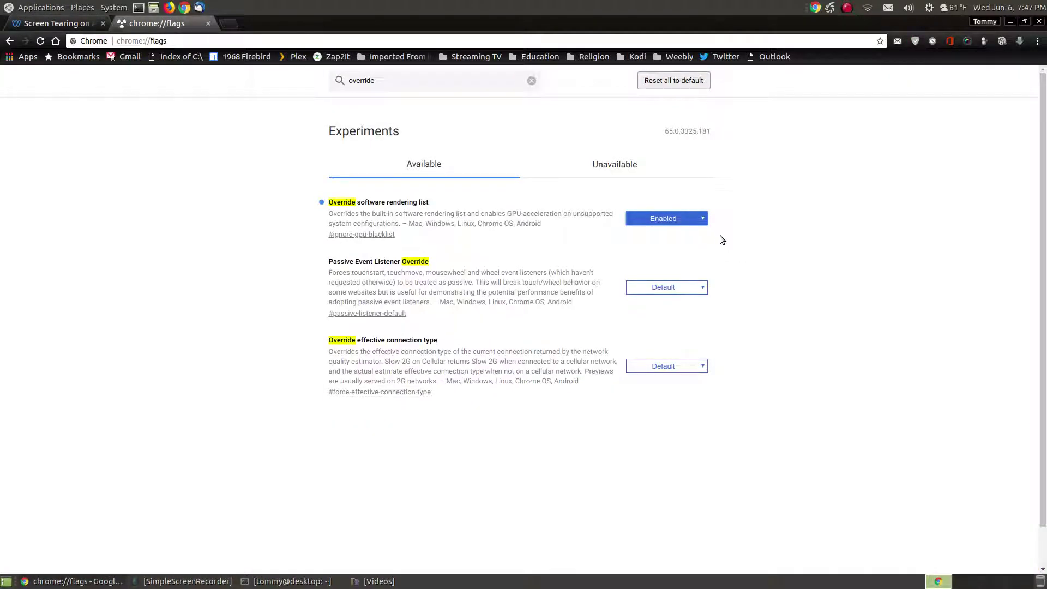
click(208, 23)
drag(1044, 485, 911, 436)
click(911, 436)
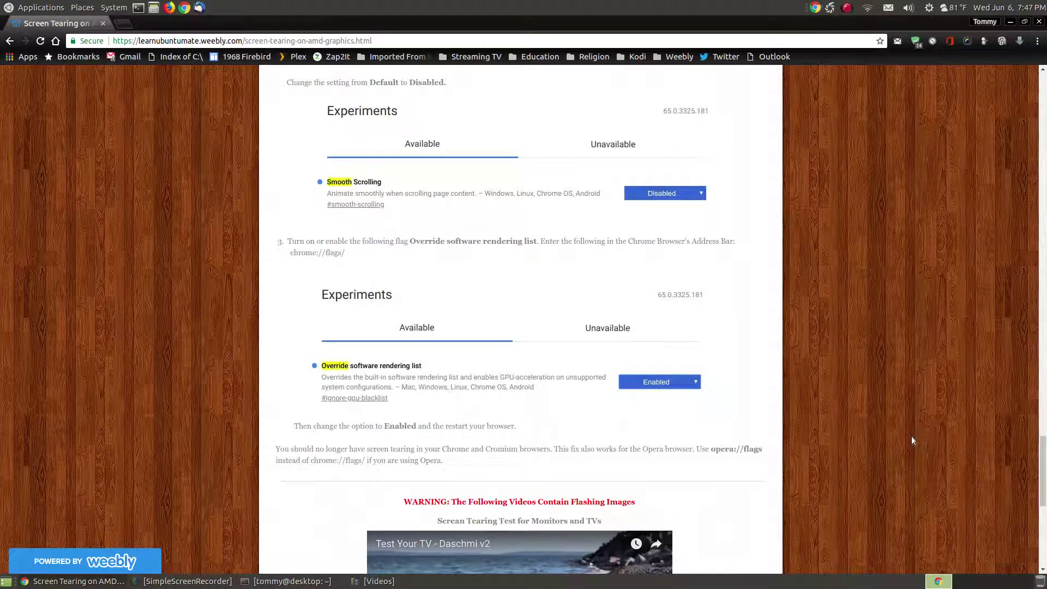
scroll(911, 436, down, 4)
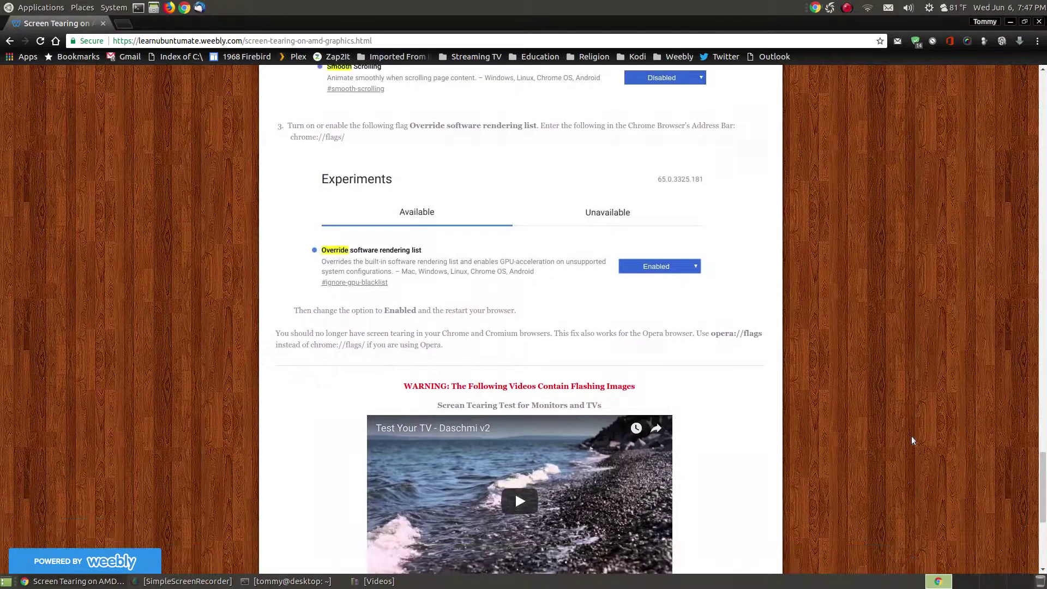
scroll(911, 440, down, 1)
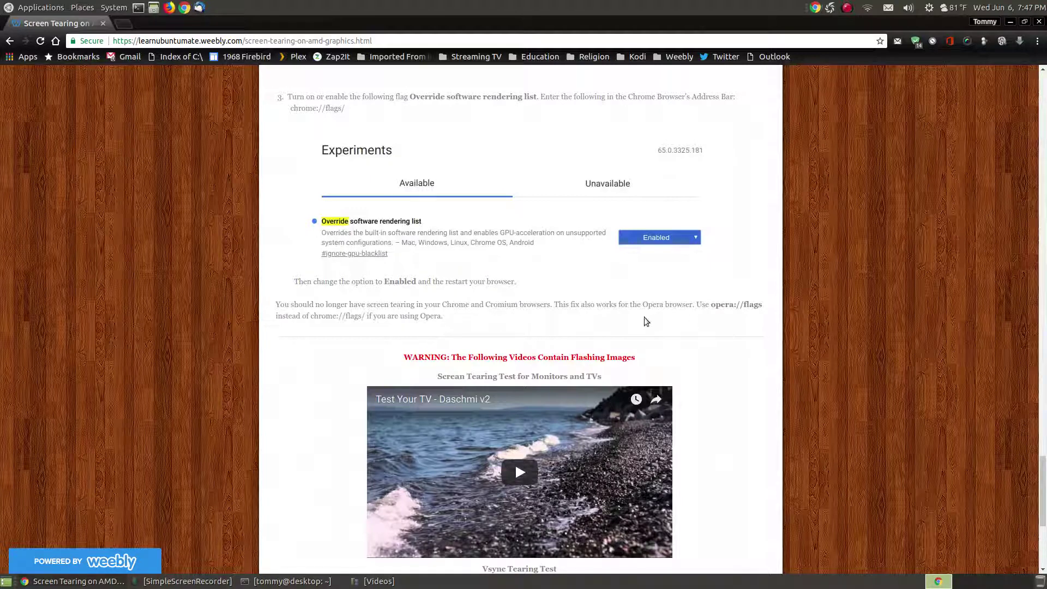
Launch Opera from Applications > Internet, maximize it on Startpage US, and return to Chrome.
click(4, 10)
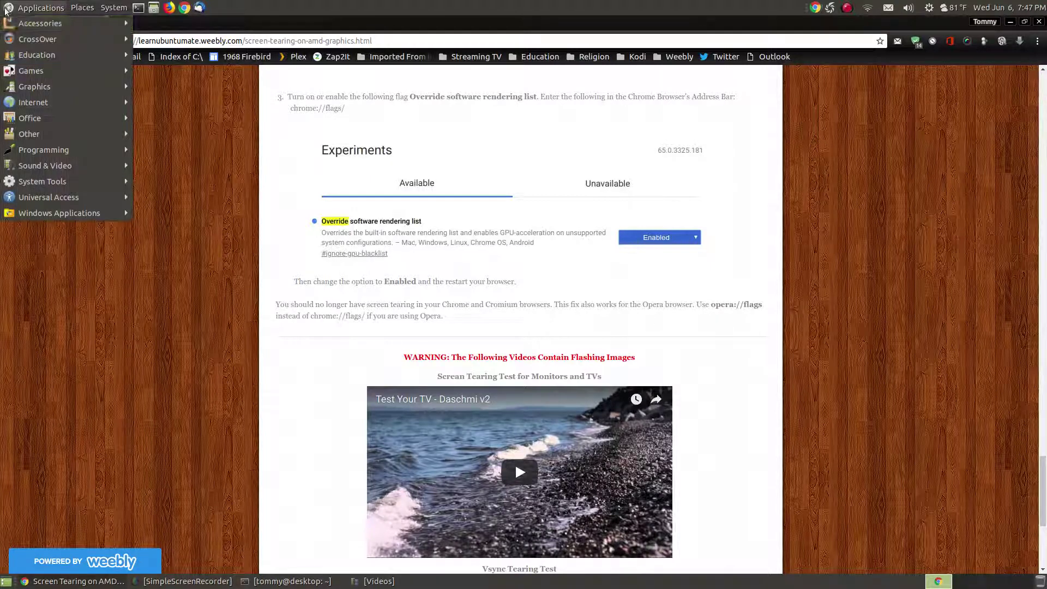
mouse_move(87, 105)
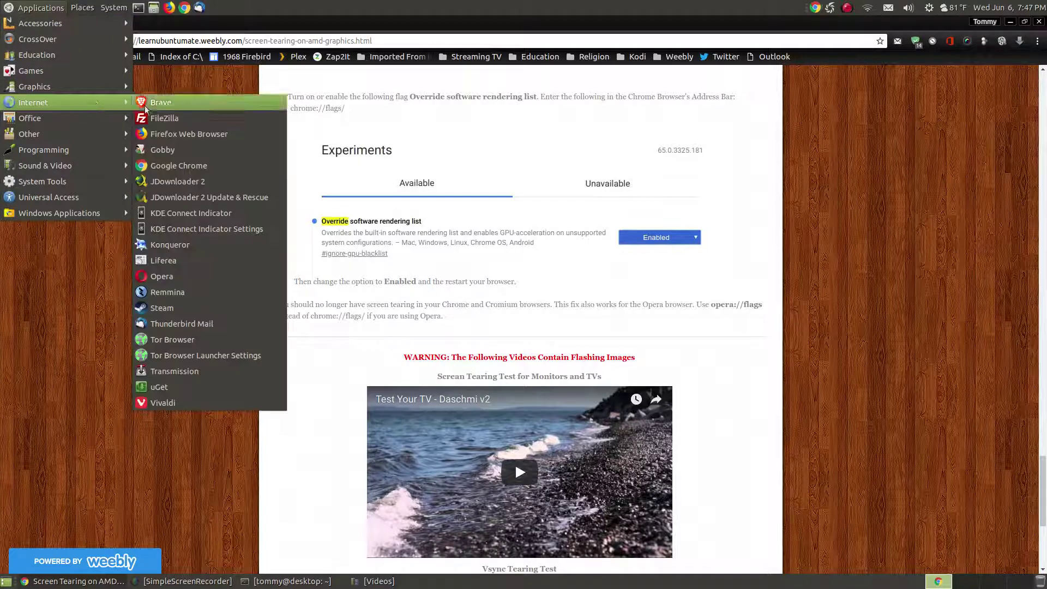
click(182, 280)
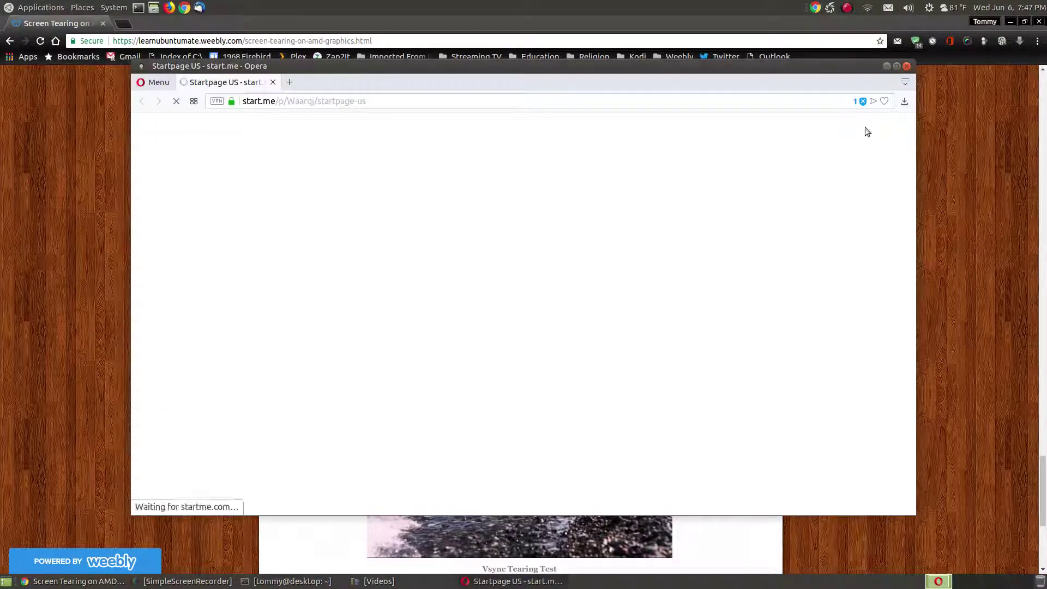
click(896, 66)
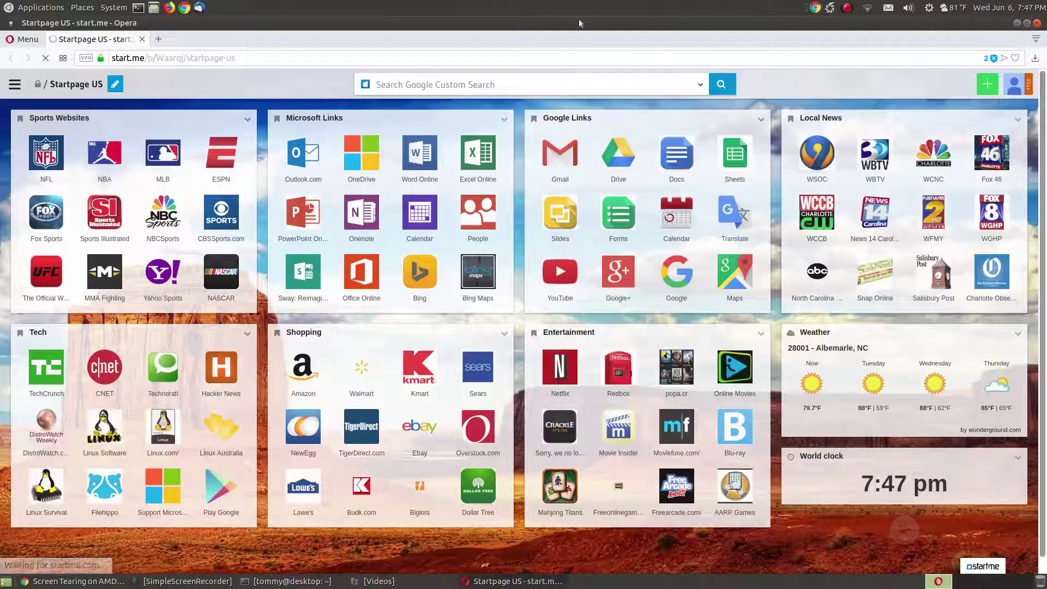
click(65, 581)
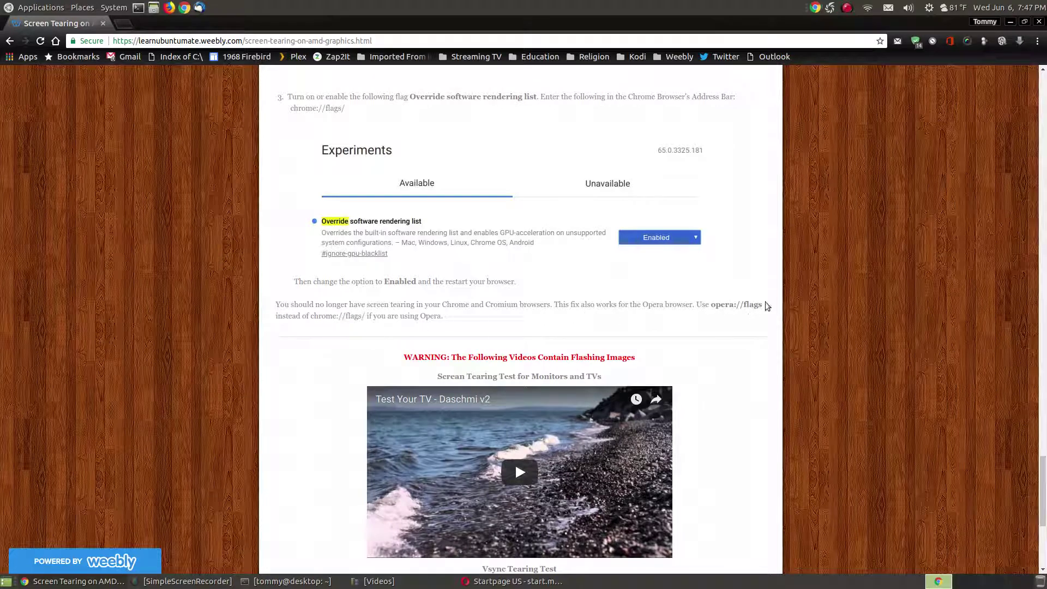
Copy the opera://flags address from the Chrome tutorial.
drag(762, 306, 717, 303)
right_click(717, 304)
click(742, 309)
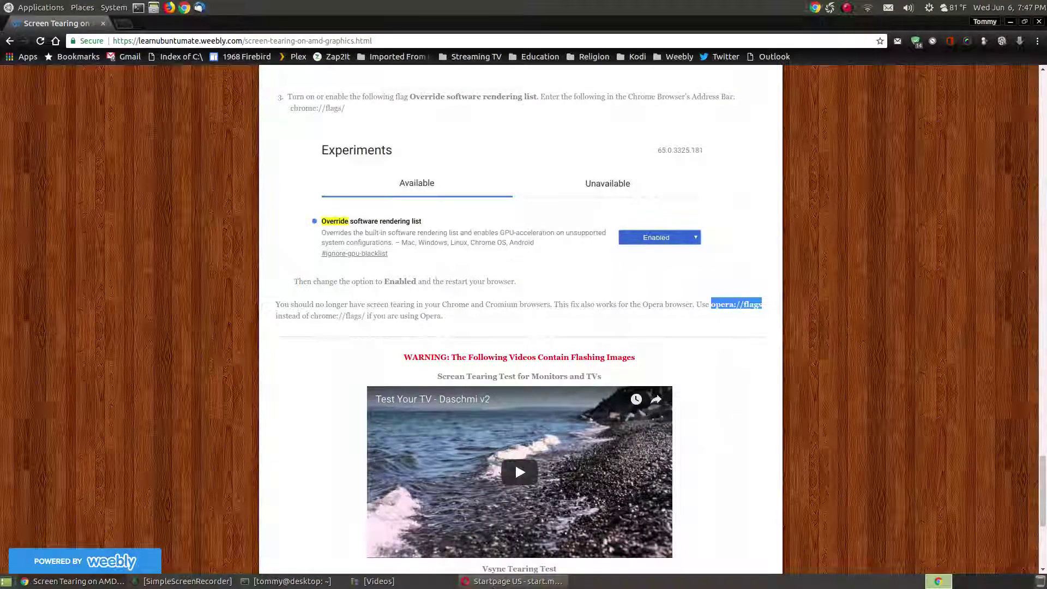
Paste and go to opera://flags in Opera, showing Override software rendering list Enabled, then close Opera.
click(513, 581)
click(182, 57)
right_click(183, 59)
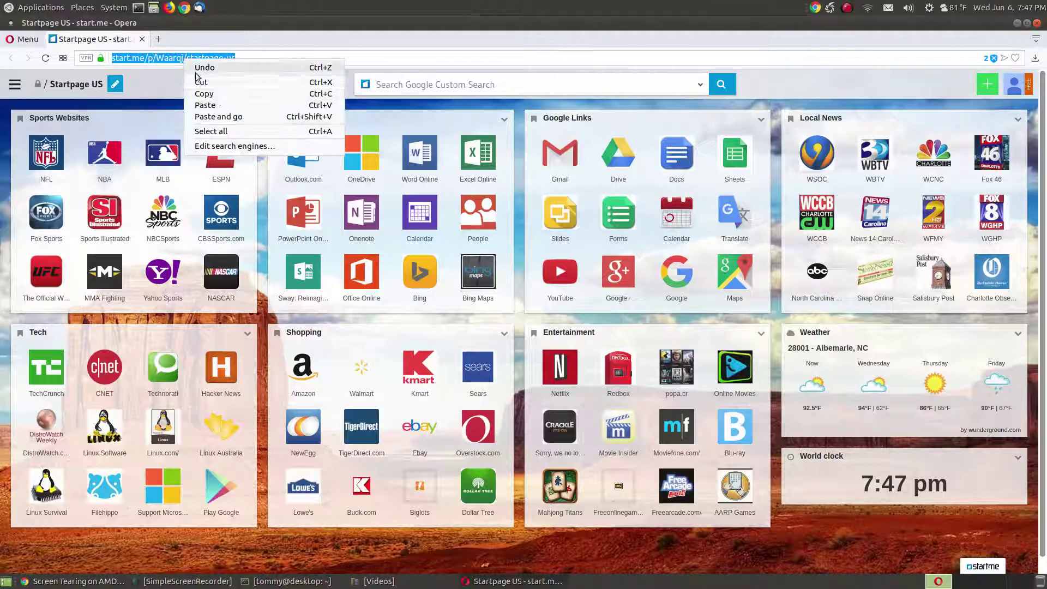
click(234, 116)
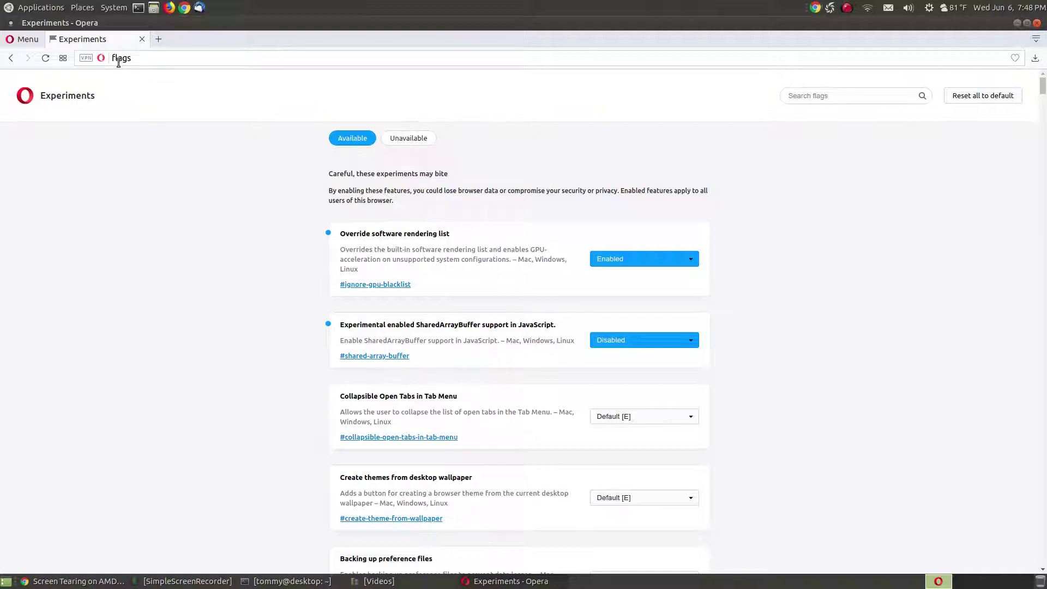
click(1037, 24)
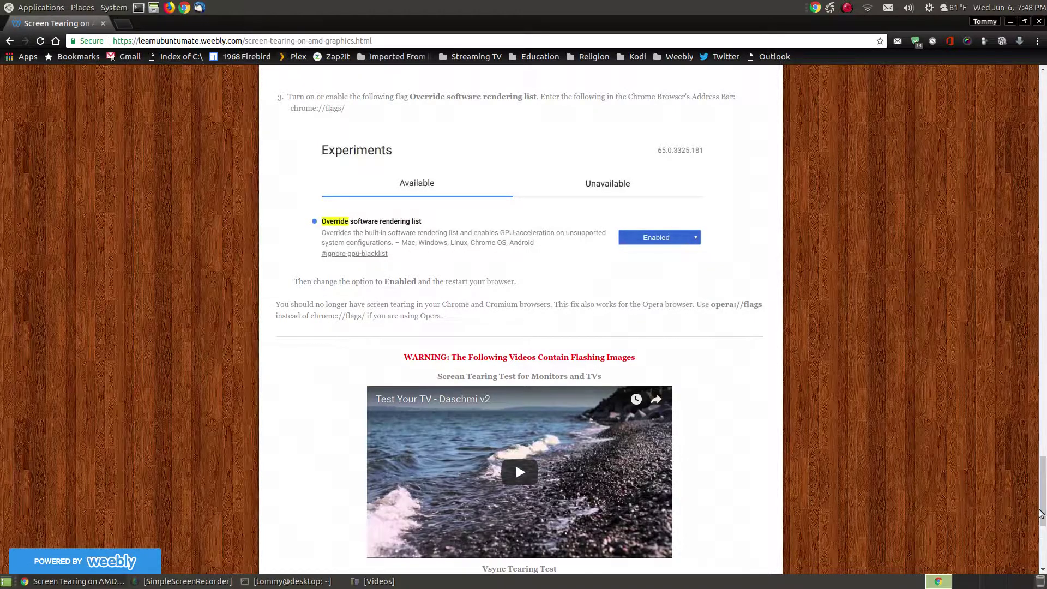
drag(1042, 510, 1044, 398)
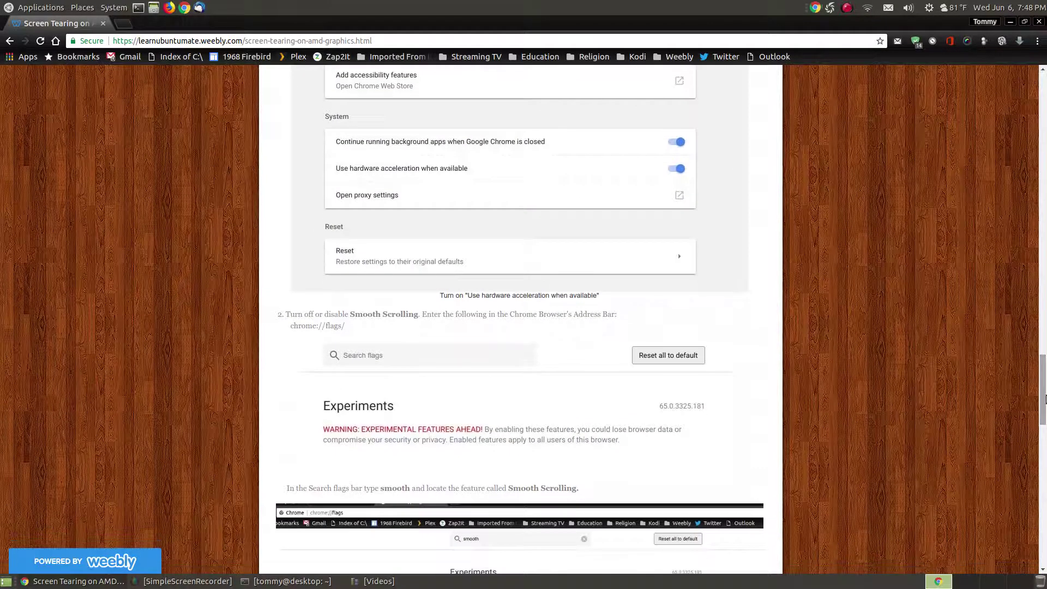
drag(1043, 353, 1044, 518)
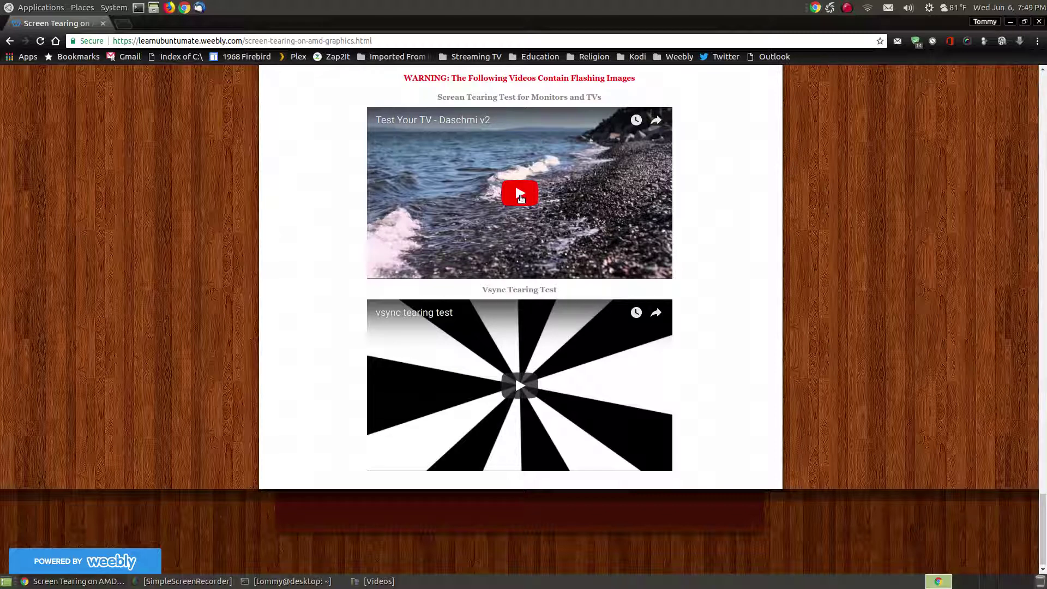
drag(1042, 531, 1042, 495)
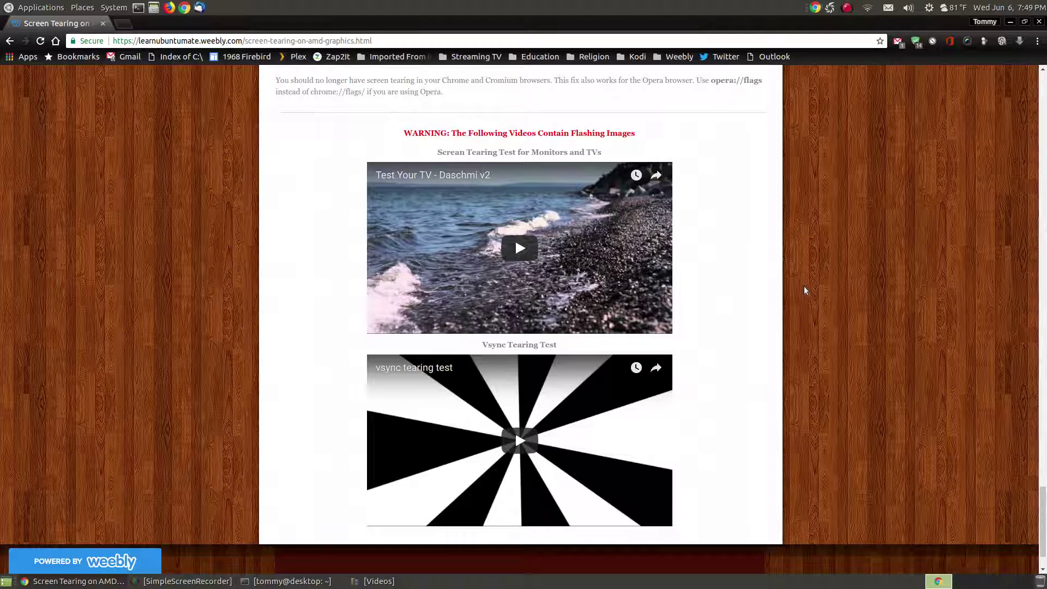
scroll(804, 289, down, 1)
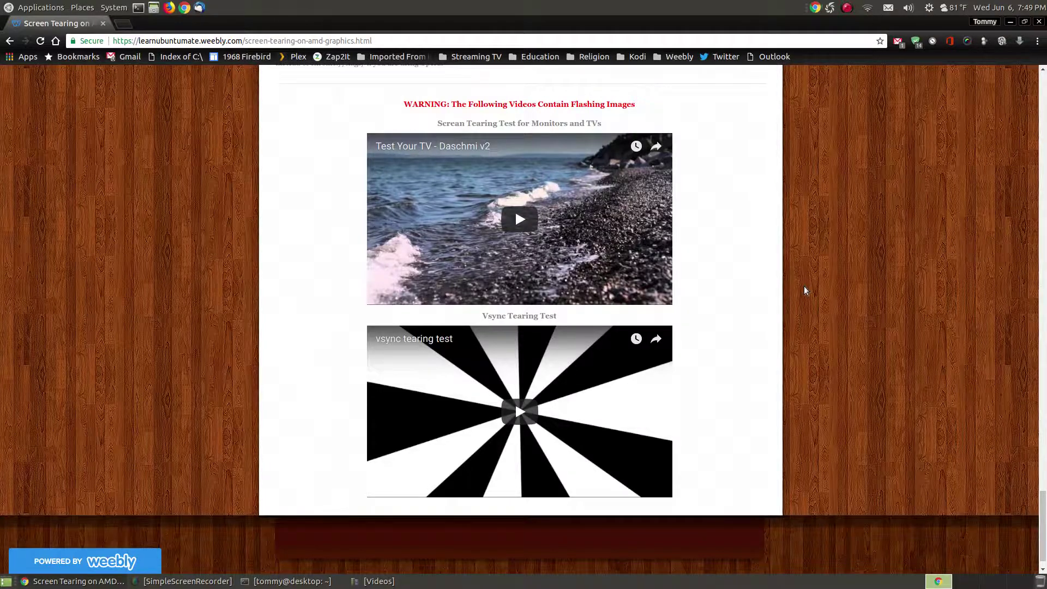
scroll(805, 290, down, 1)
scroll(869, 310, up, 1)
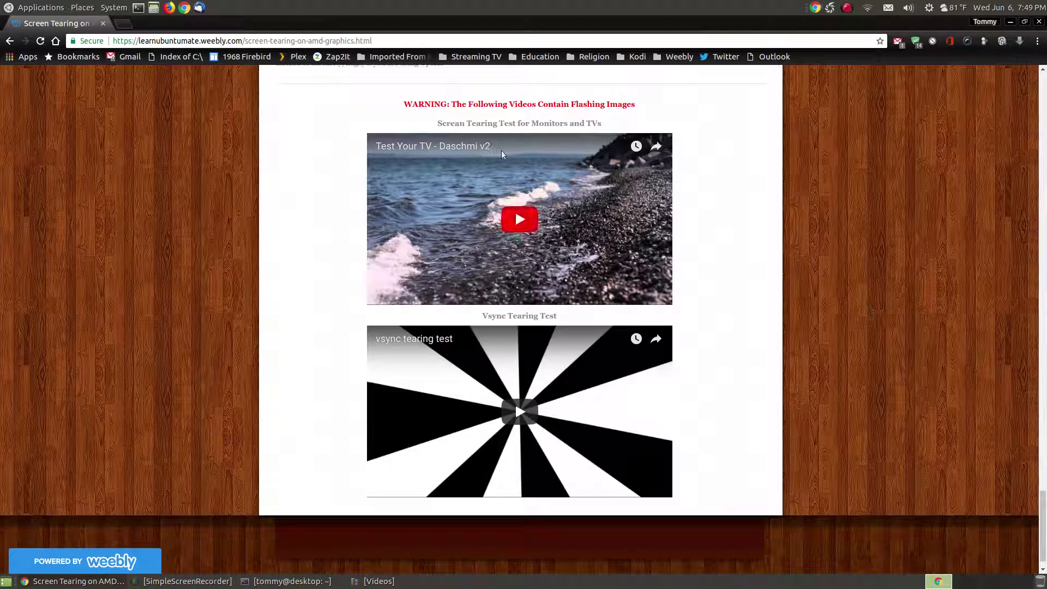
scroll(1043, 537, up, 1)
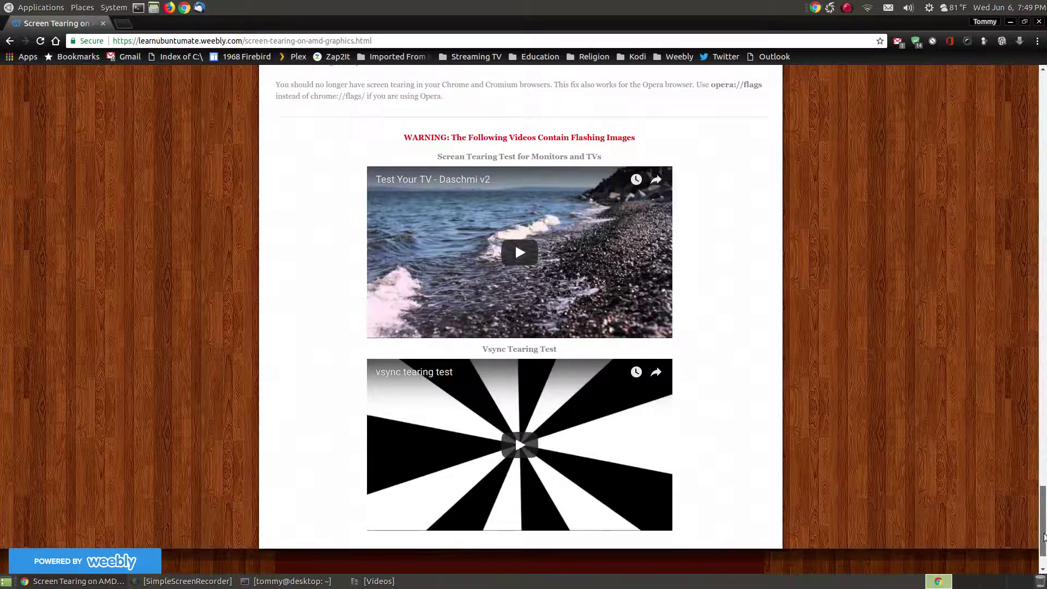
mouse_move(1044, 537)
mouse_down()
mouse_move(1045, 425)
mouse_move(1044, 526)
mouse_up()
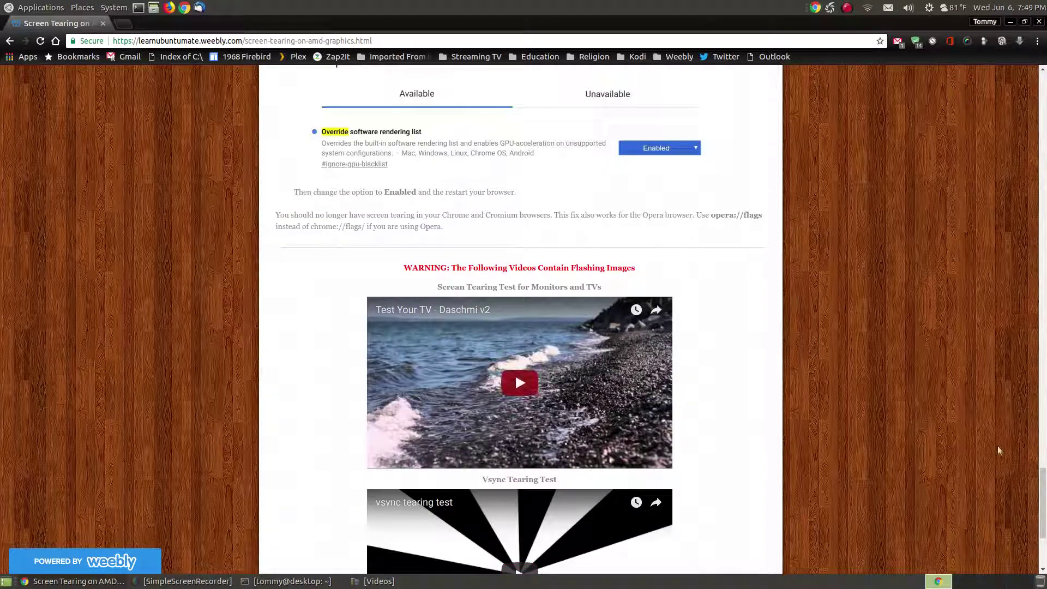
scroll(1041, 512, up, 3)
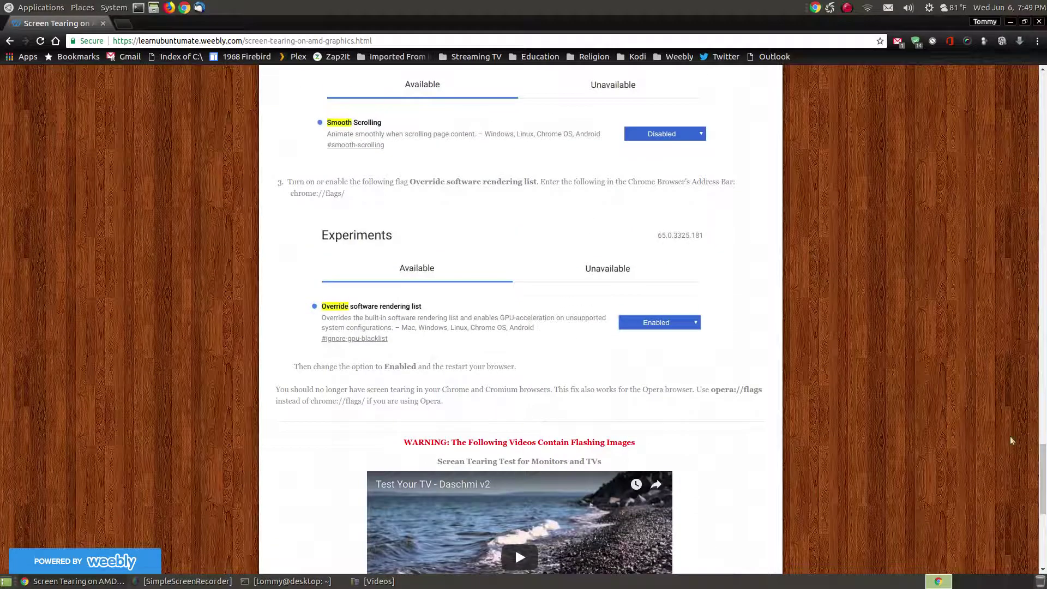
scroll(1011, 440, up, 15)
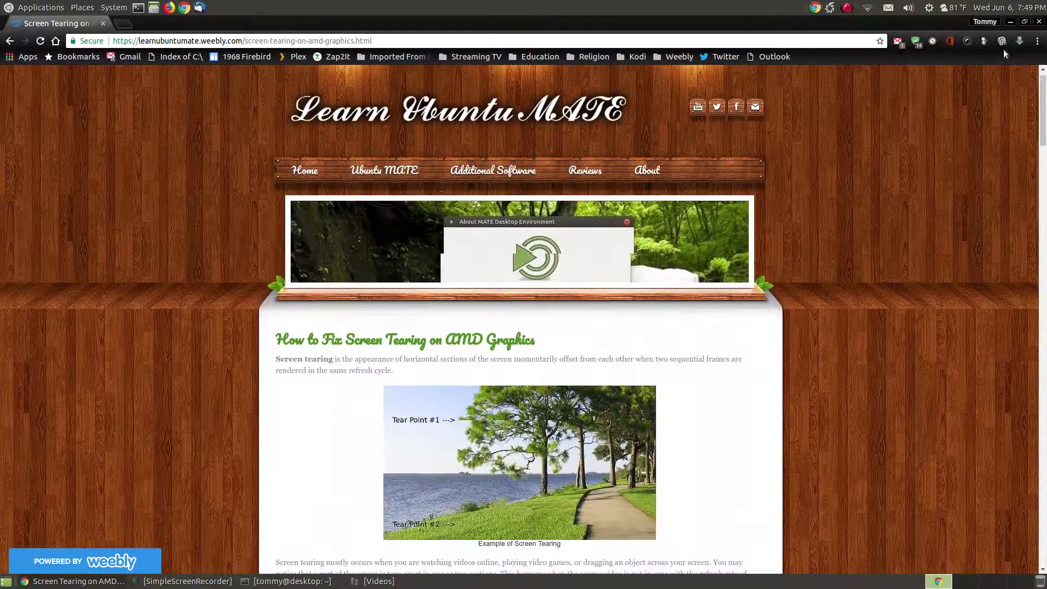
Minimize the Chrome tutorial window to reveal the Ubuntu MATE waterfall wallpaper.
click(1016, 22)
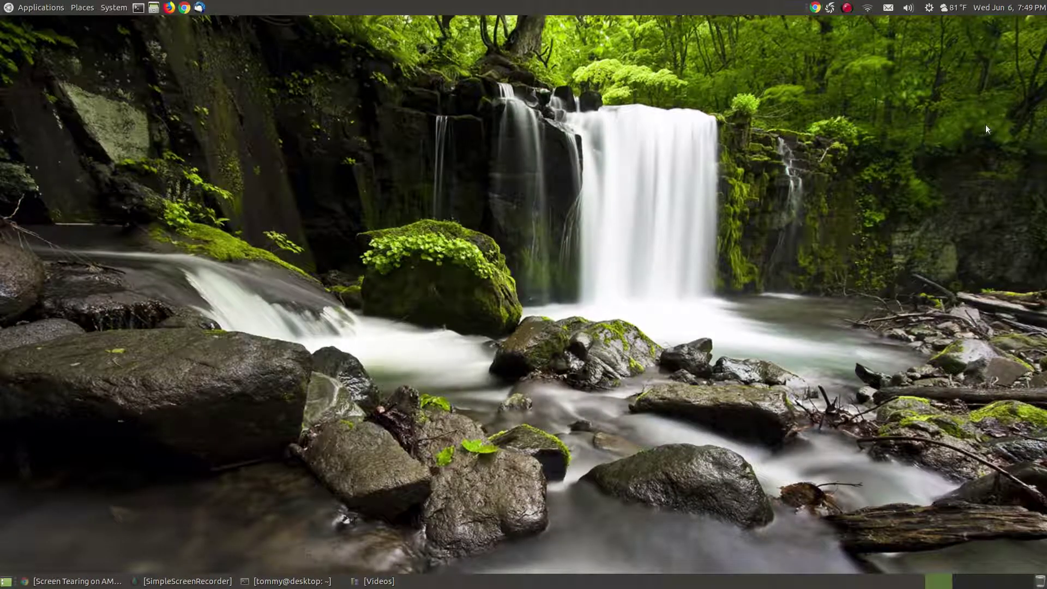